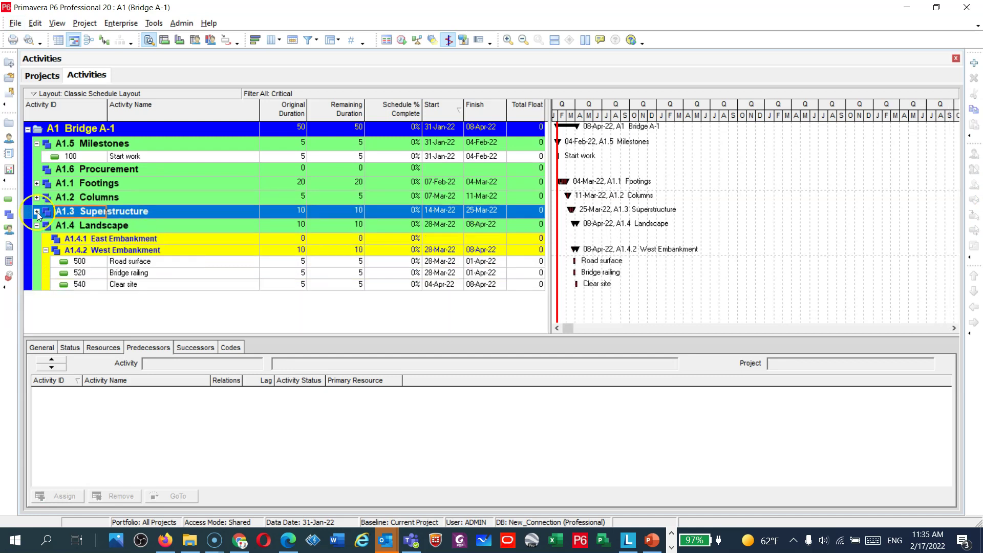
# Step: From Enterprise > Activity Codes, choose Project codes and open their definitions for Bridge A-1
pyautogui.click(84, 24)
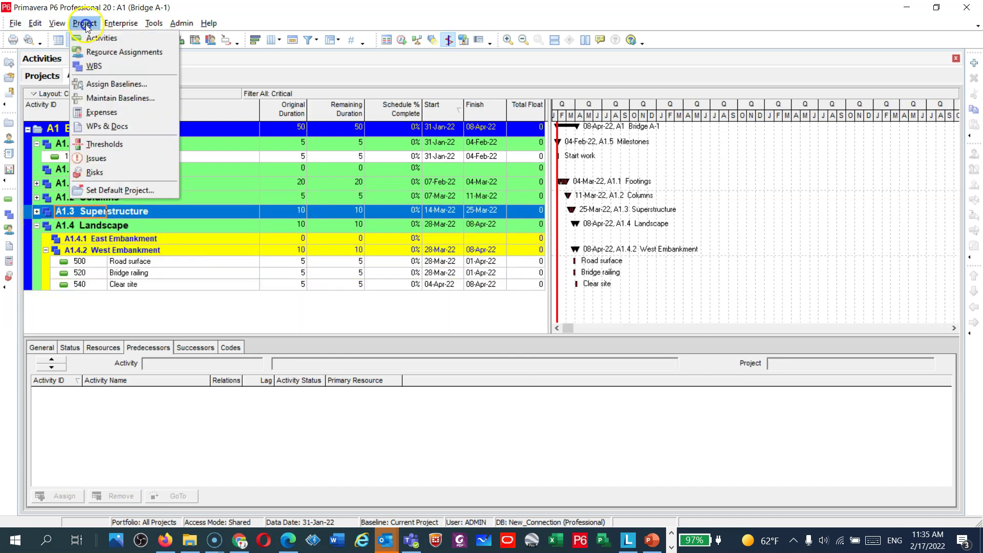
pyautogui.click(112, 23)
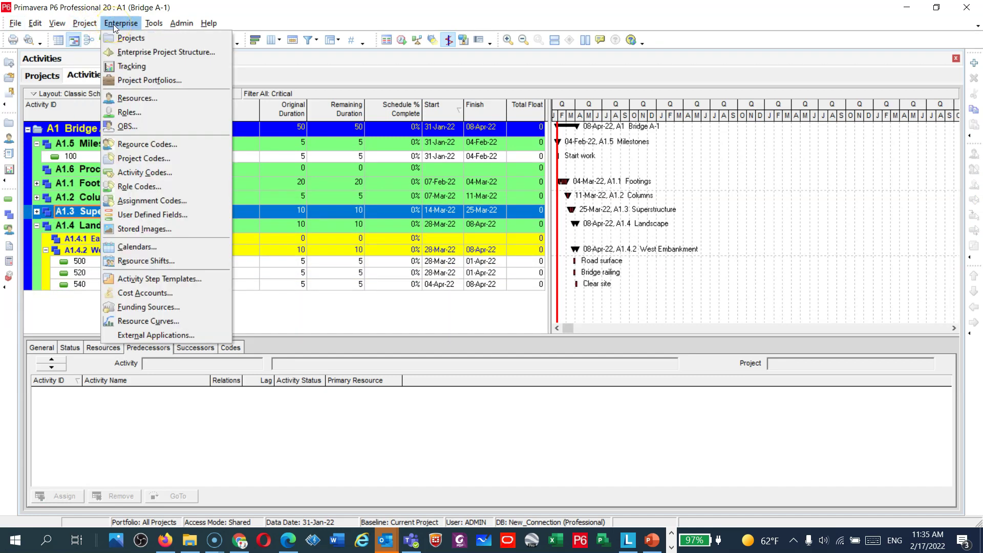
pyautogui.click(151, 174)
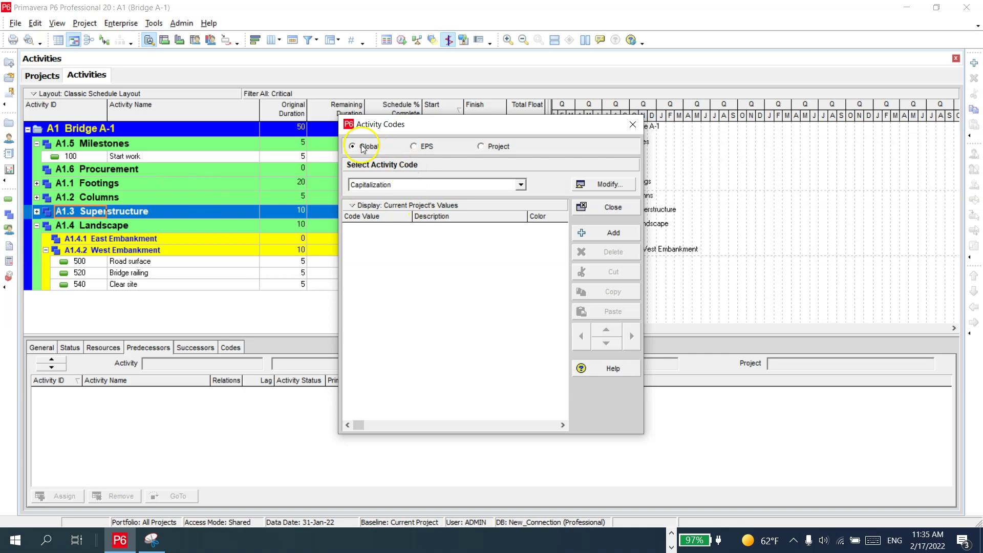
pyautogui.click(423, 149)
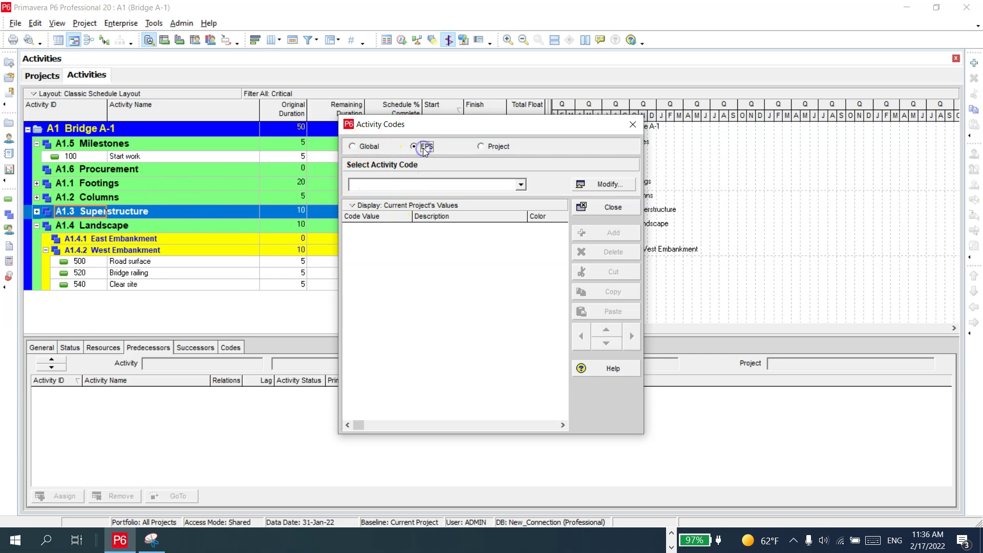
pyautogui.click(492, 149)
pyautogui.click(610, 184)
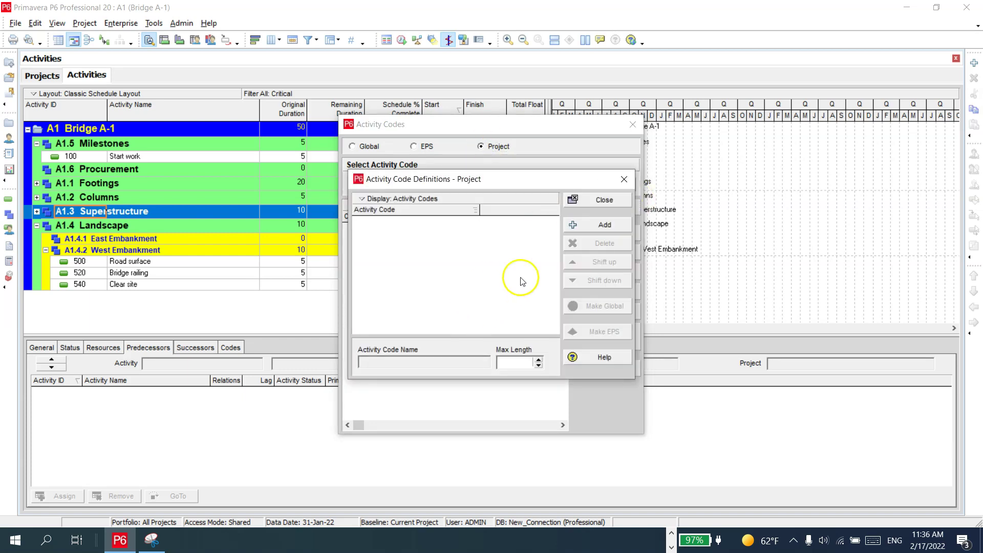
# Step: Add a new project activity code named 'Bridge Codes' and close the definitions
pyautogui.click(585, 227)
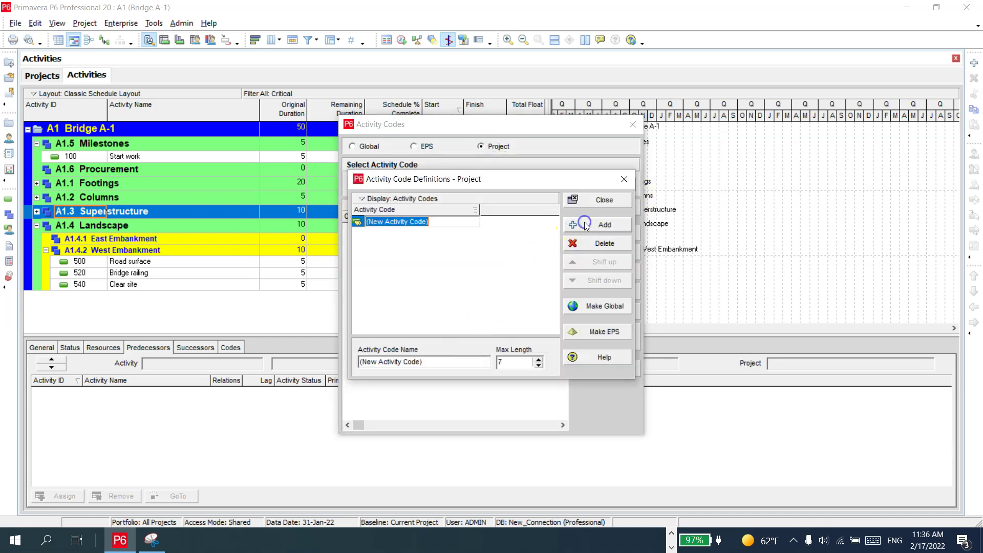
pyautogui.click(442, 220)
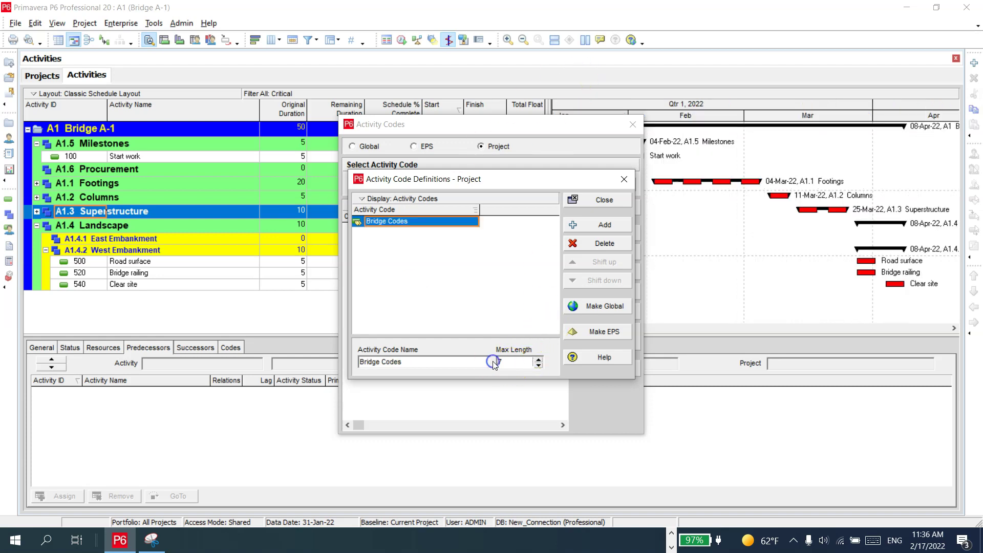
pyautogui.click(617, 203)
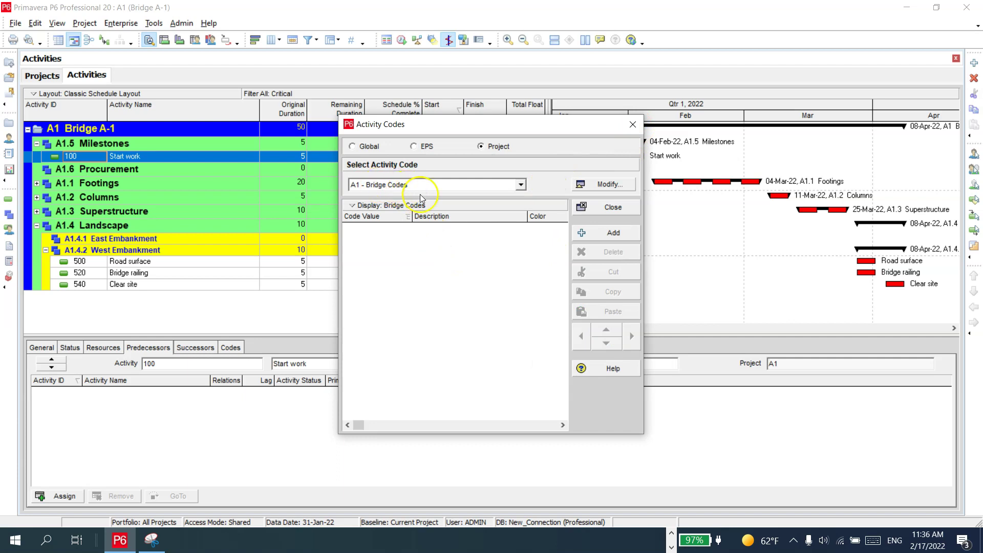
# Step: Add Bridge Codes value 1 with description Design
pyautogui.click(595, 234)
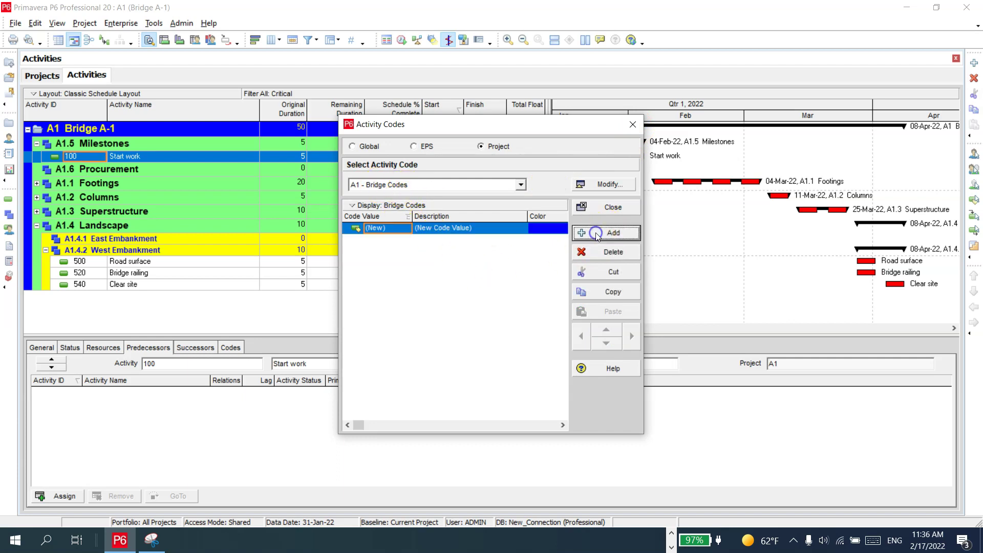
pyautogui.click(461, 228)
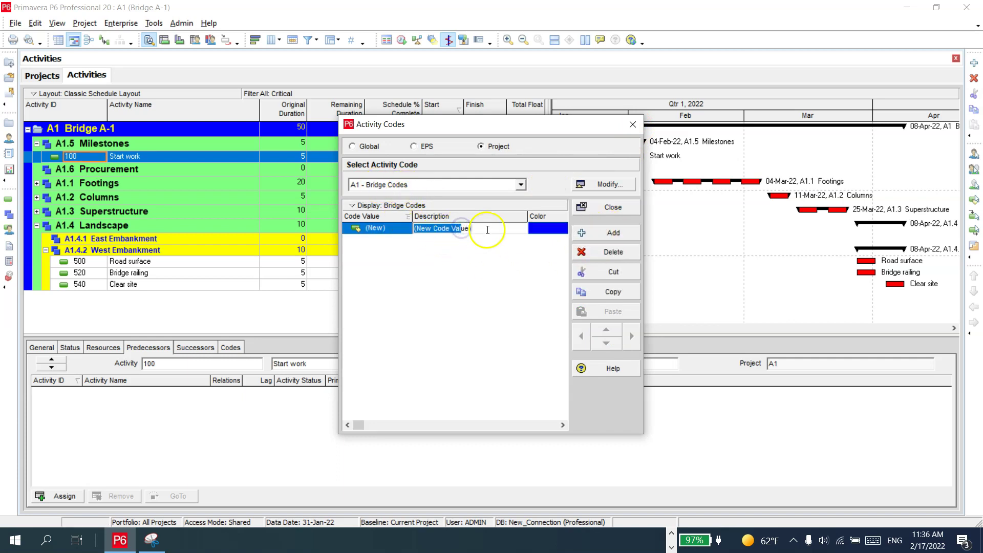
pyautogui.click(400, 230)
pyautogui.write('Design')
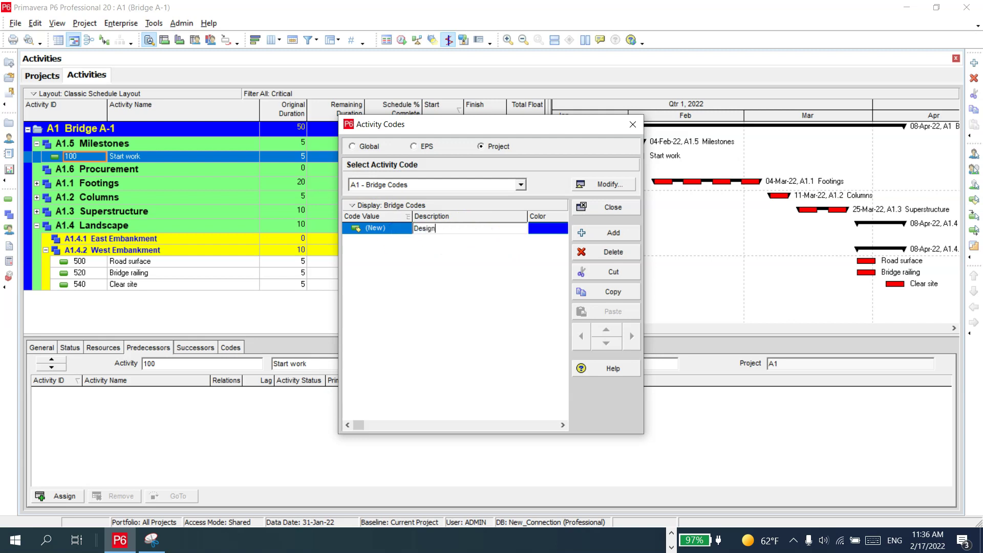
pyautogui.click(377, 227)
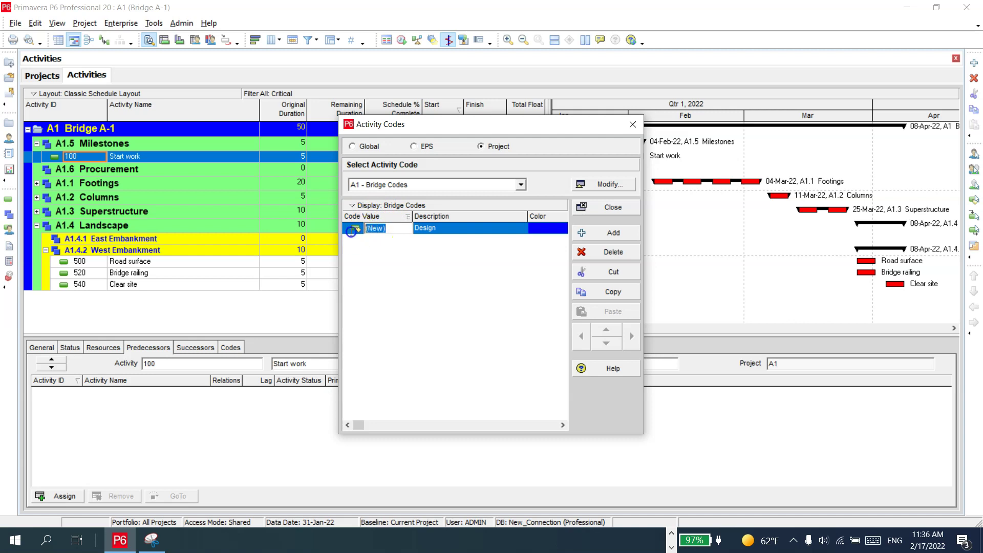
pyautogui.write('1')
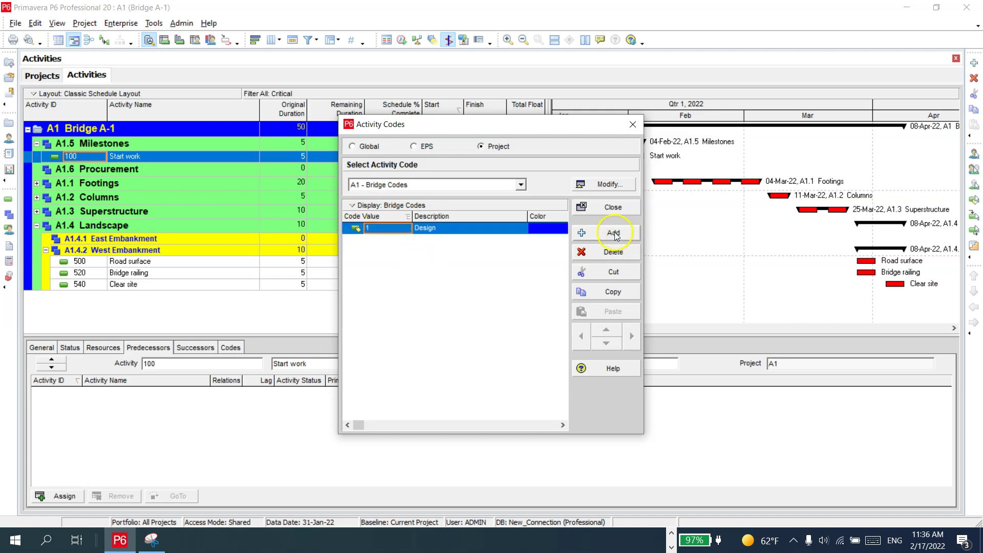
# Step: Add Bridge Codes value 2 with description Foundation
pyautogui.click(614, 233)
pyautogui.click(474, 240)
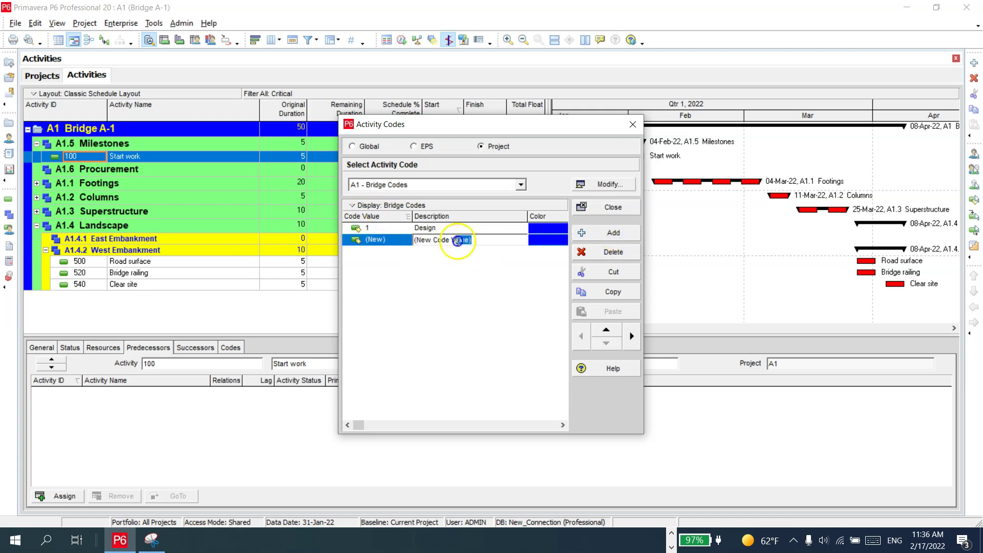
pyautogui.click(386, 240)
pyautogui.write('Foundation')
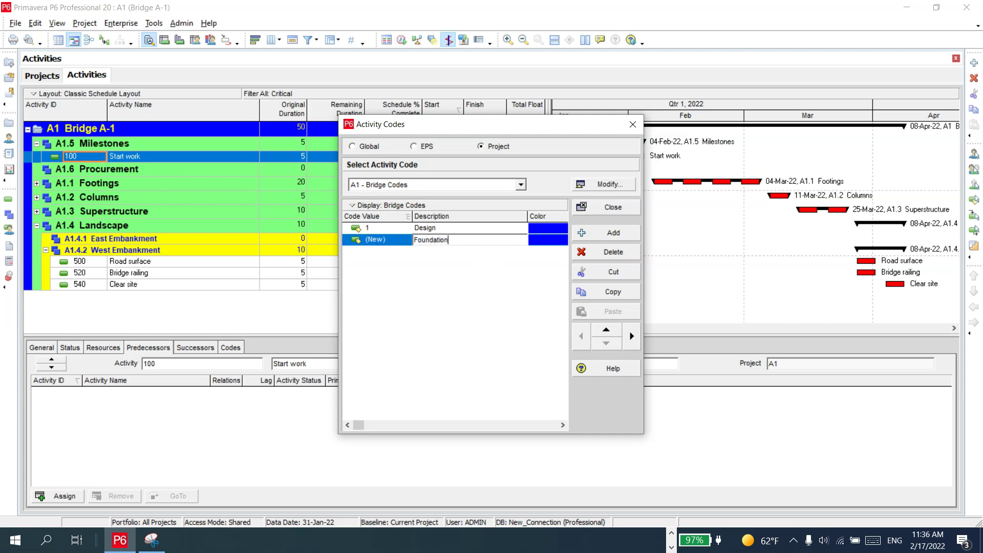
pyautogui.click(383, 240)
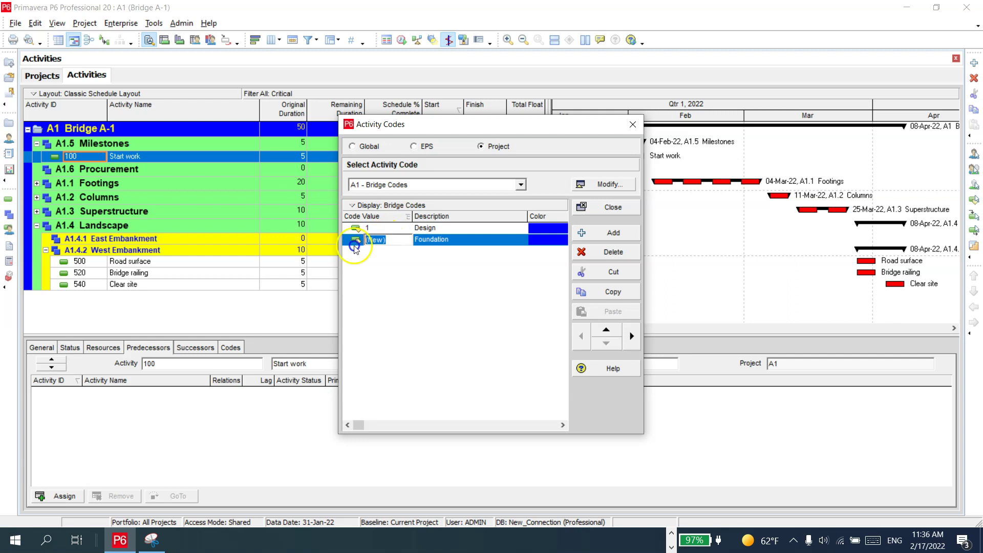
# Step: Add value 3 Superstructure and close the Activity Codes dialog
pyautogui.click(612, 233)
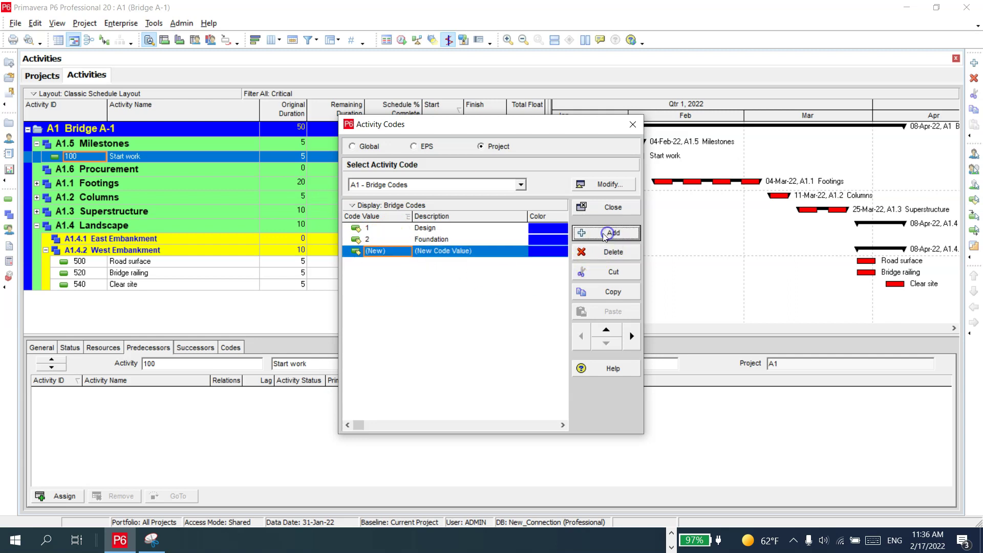
pyautogui.click(388, 252)
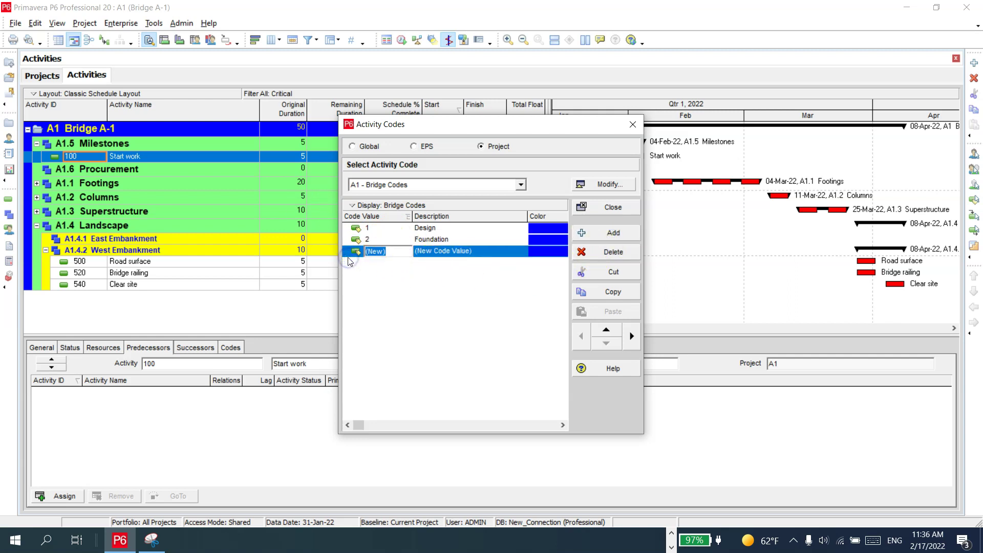
pyautogui.write('3')
pyautogui.click(415, 252)
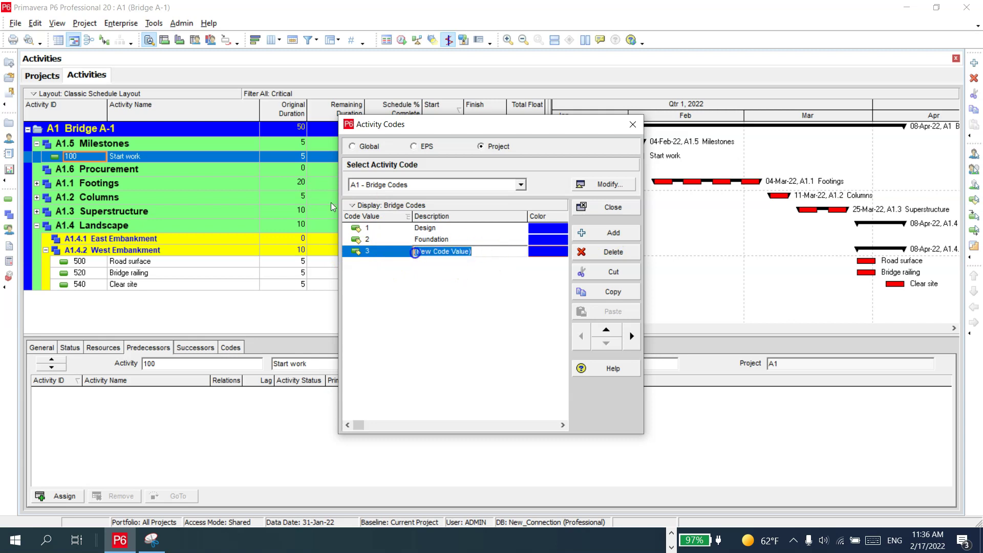
pyautogui.write('Superstructure')
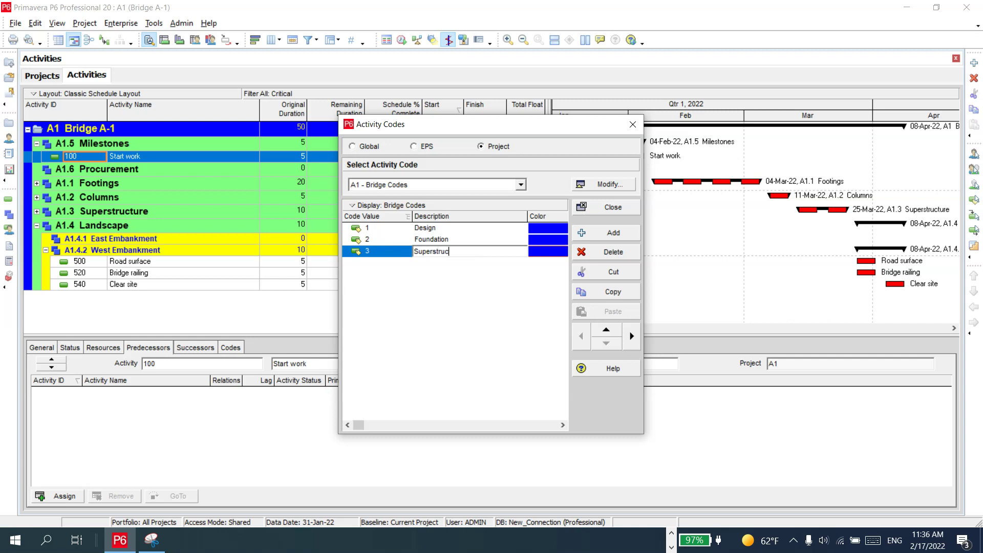
pyautogui.click(449, 296)
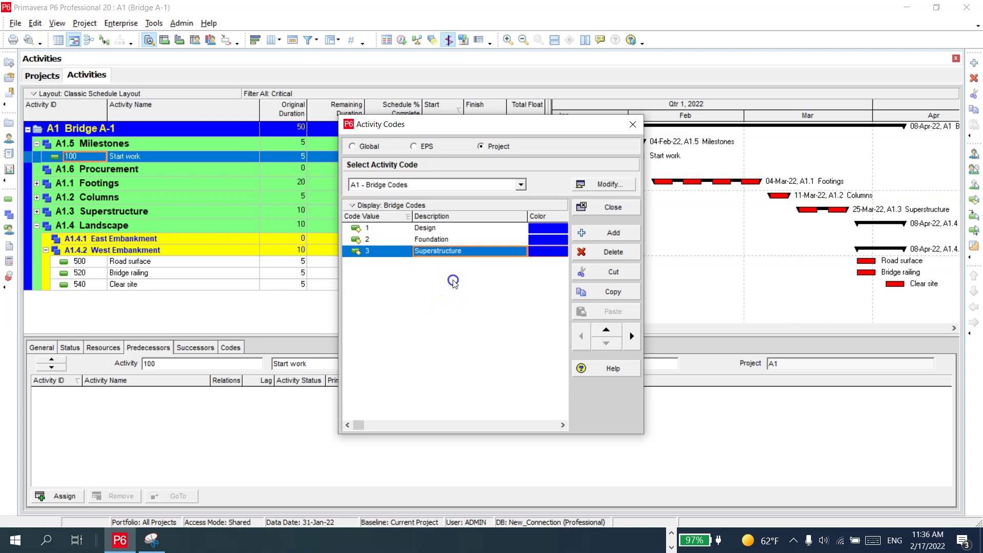
pyautogui.click(612, 210)
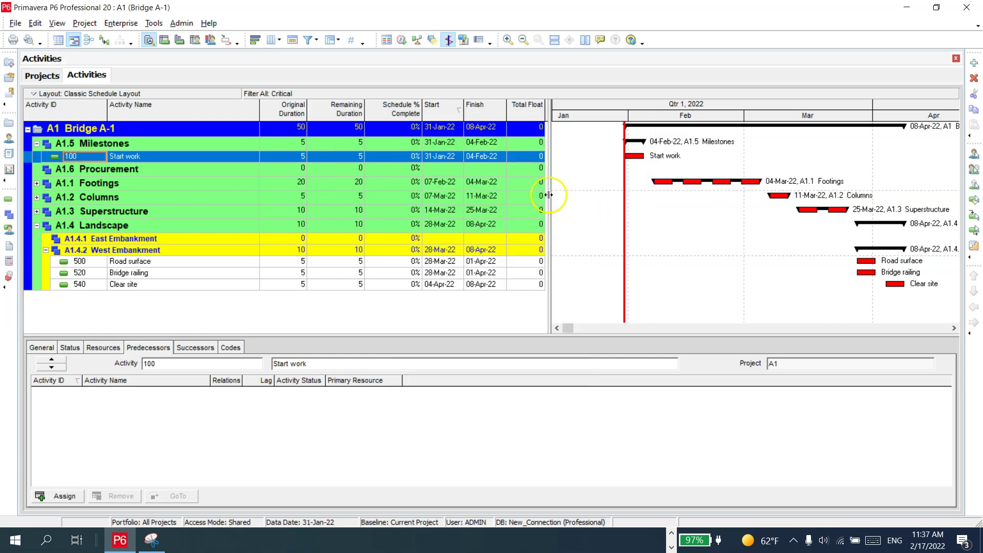
# Step: Select activity 100 Start work and add Codes to the displayed activity detail tabs
pyautogui.moveTo(562, 195); pyautogui.dragTo(614, 207)
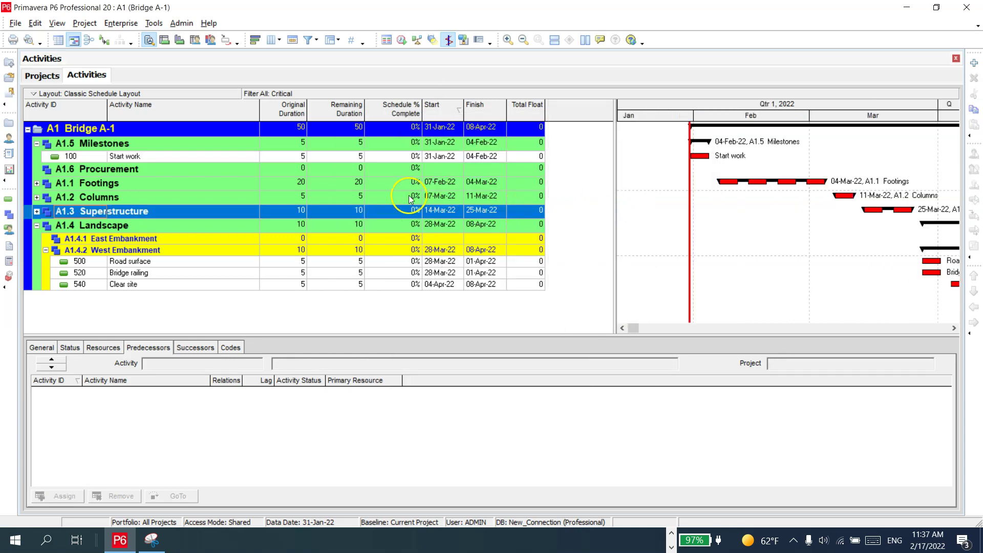
pyautogui.click(221, 156)
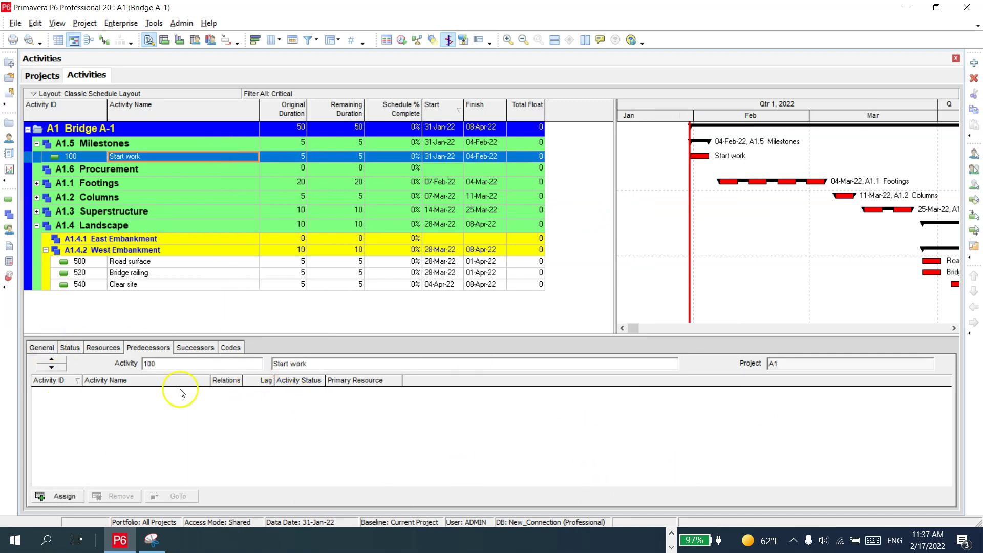
pyautogui.click(231, 348)
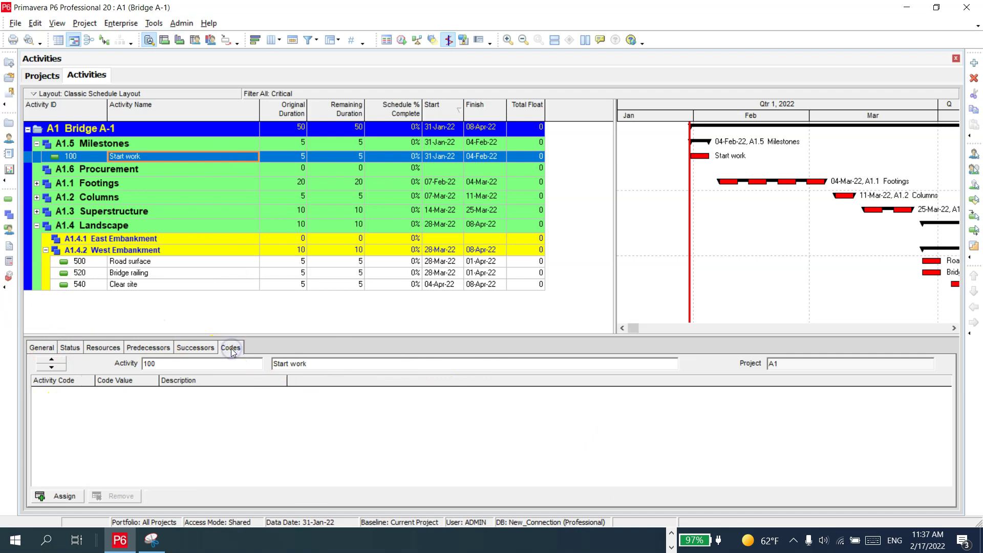
pyautogui.rightClick(316, 346)
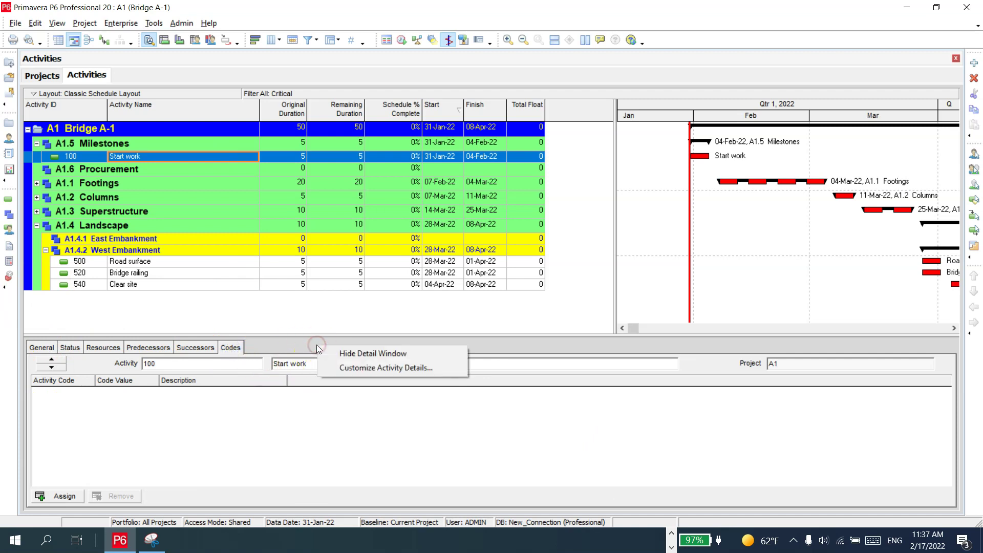
pyautogui.click(348, 370)
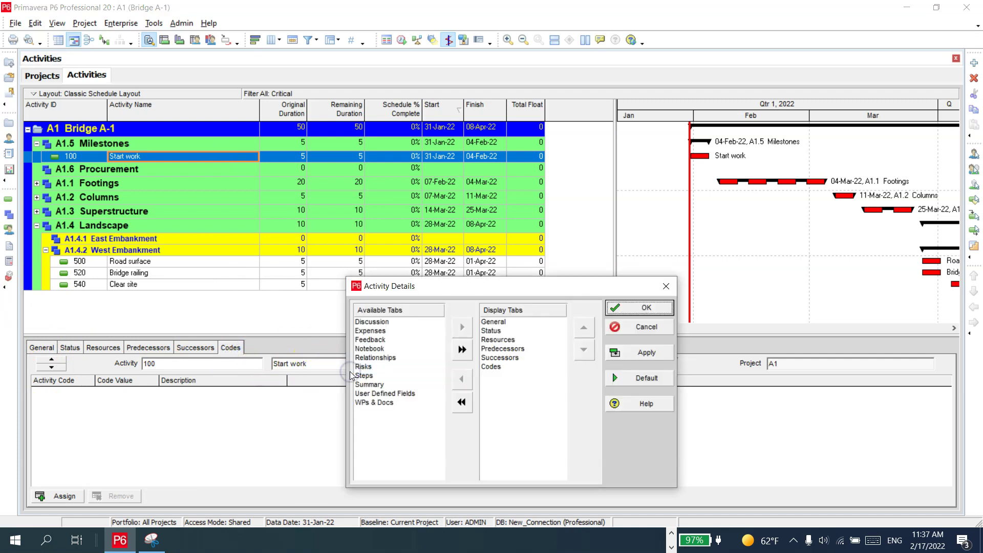
pyautogui.click(491, 366)
pyautogui.click(461, 379)
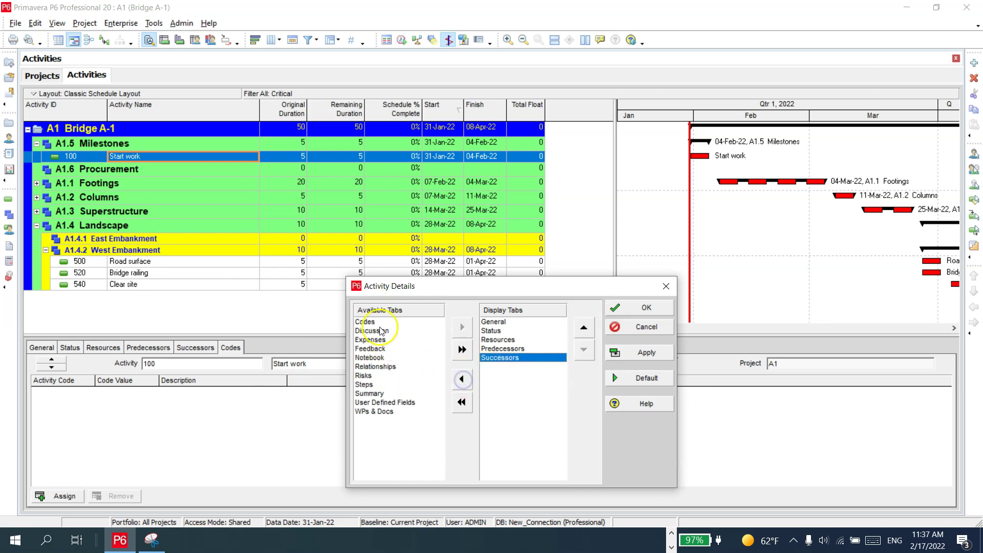
pyautogui.click(365, 322)
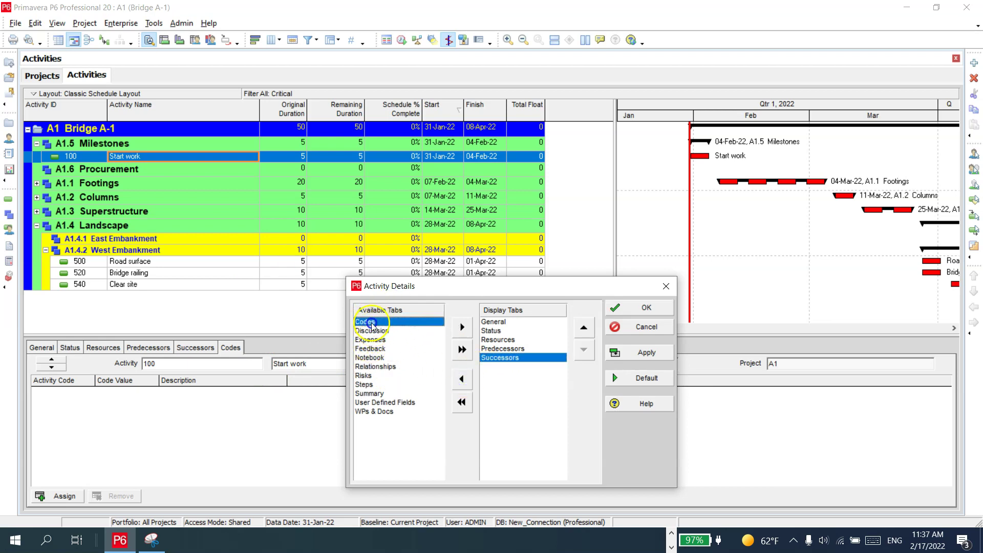
pyautogui.click(462, 327)
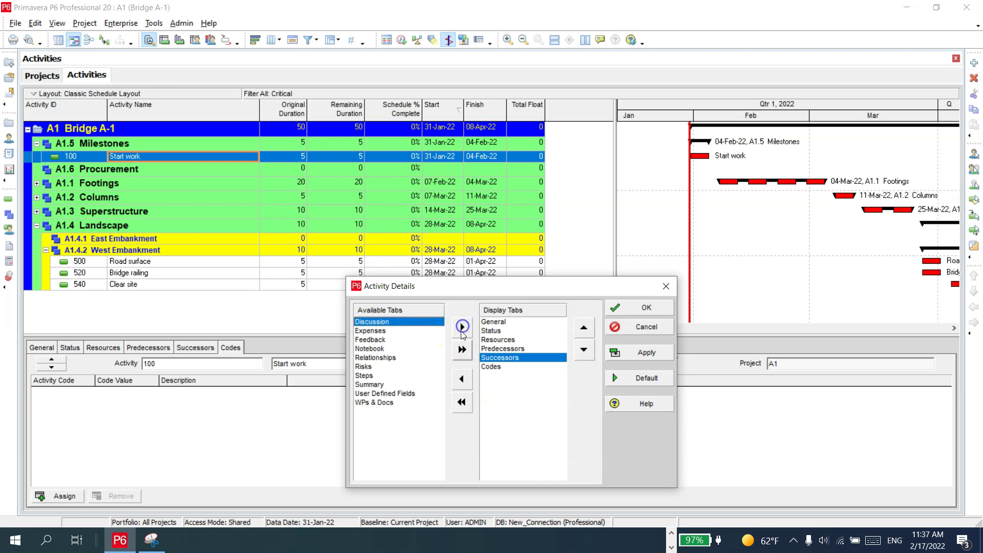
pyautogui.click(495, 366)
pyautogui.click(640, 308)
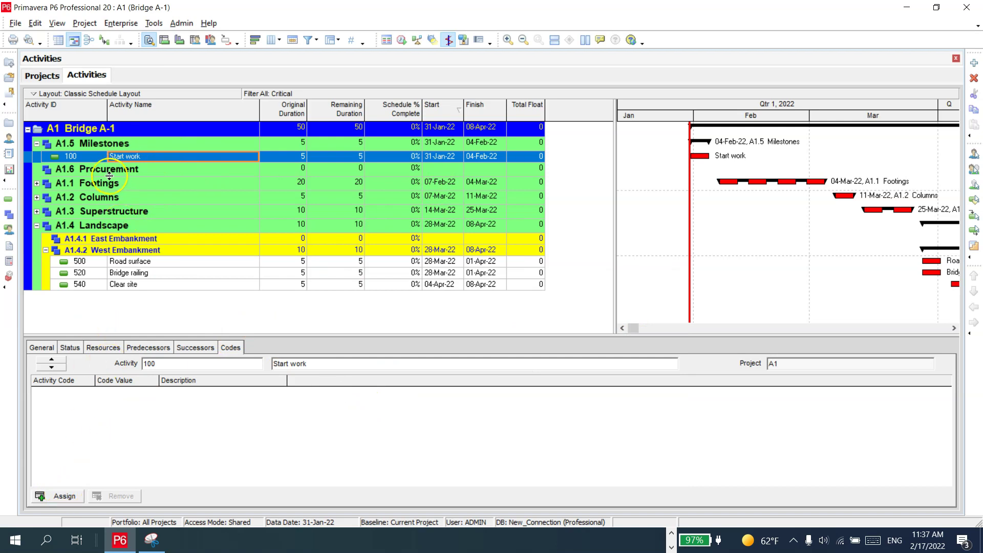
# Step: Assign Bridge Codes value Foundation to activity 100
pyautogui.click(59, 495)
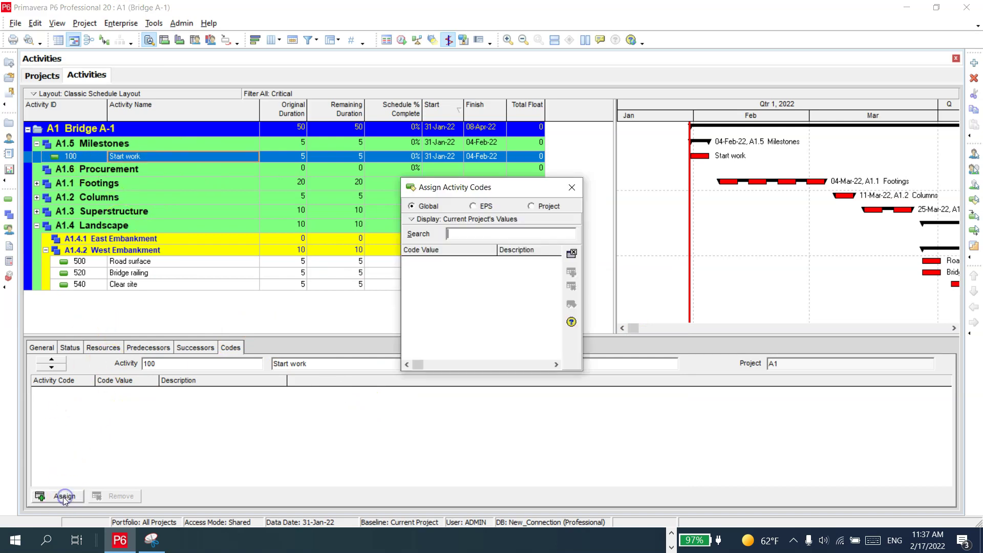
pyautogui.click(535, 207)
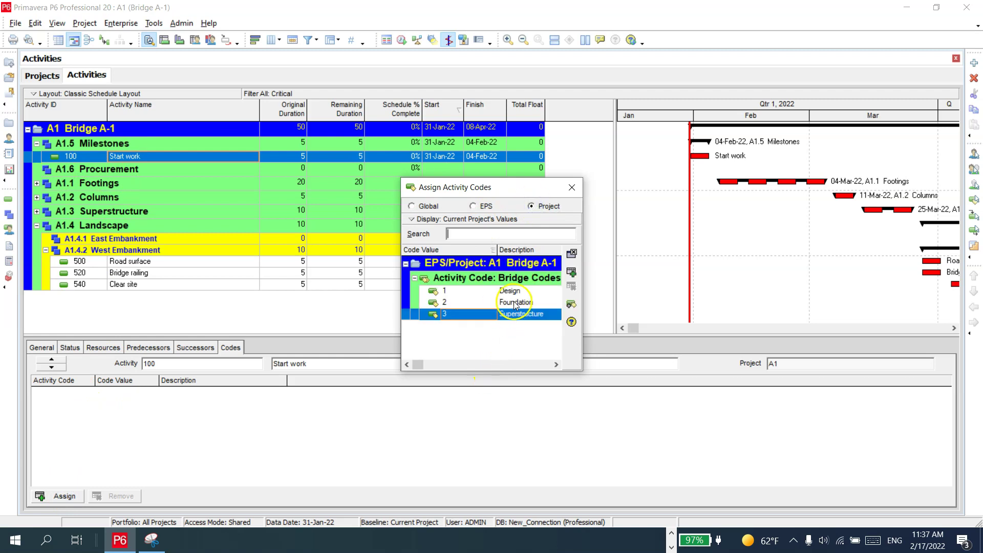
pyautogui.doubleClick(517, 303)
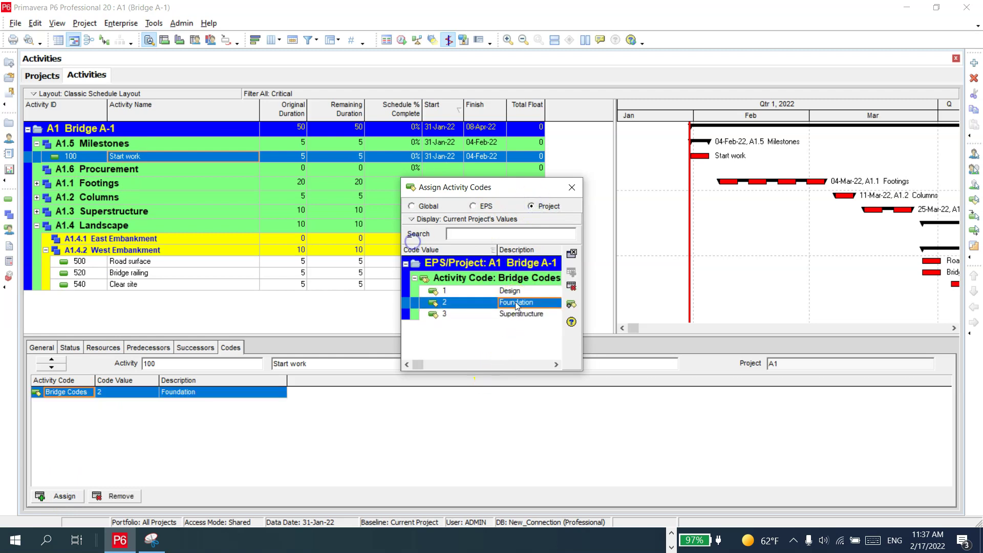
pyautogui.click(571, 253)
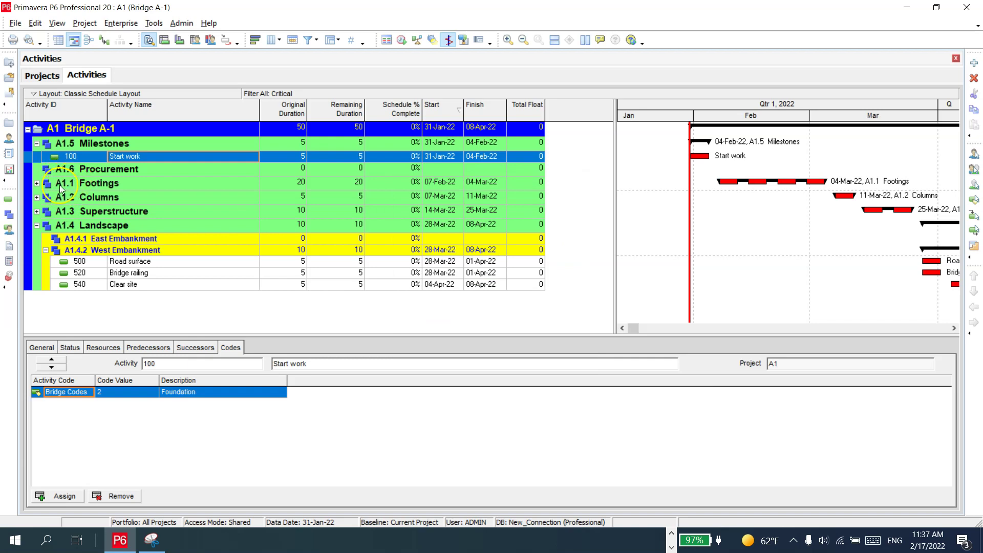
# Step: Expand A1.1 Footings and switch the filter to show all activities
pyautogui.click(37, 183)
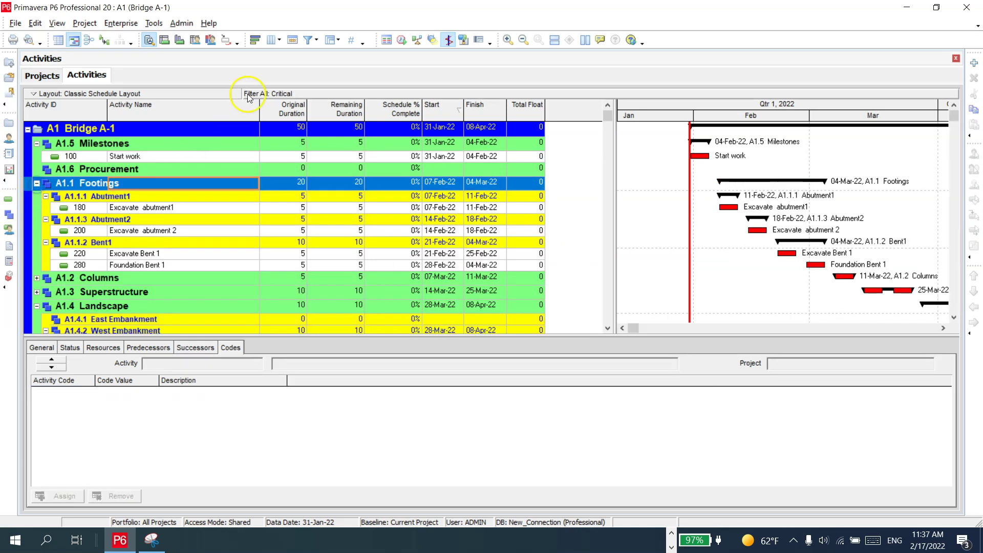
pyautogui.click(309, 40)
pyautogui.click(364, 154)
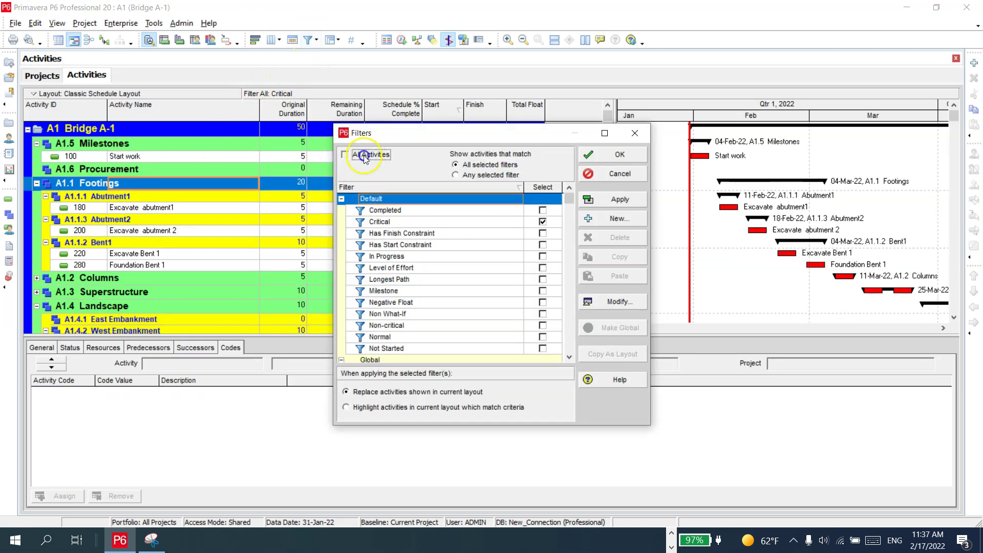
pyautogui.click(602, 199)
pyautogui.click(617, 154)
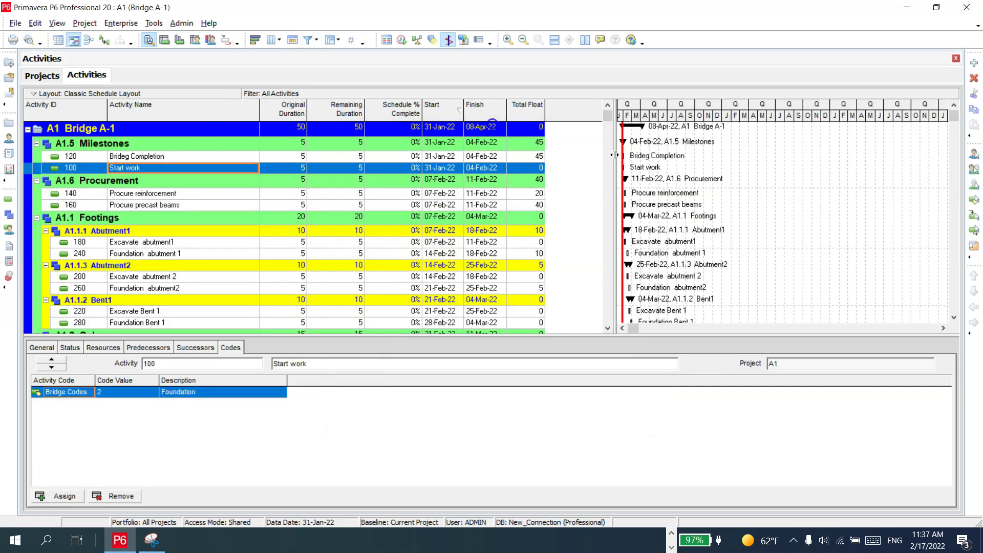
# Step: Assign Bridge Codes value Design to activities 140 and 160
pyautogui.click(215, 194)
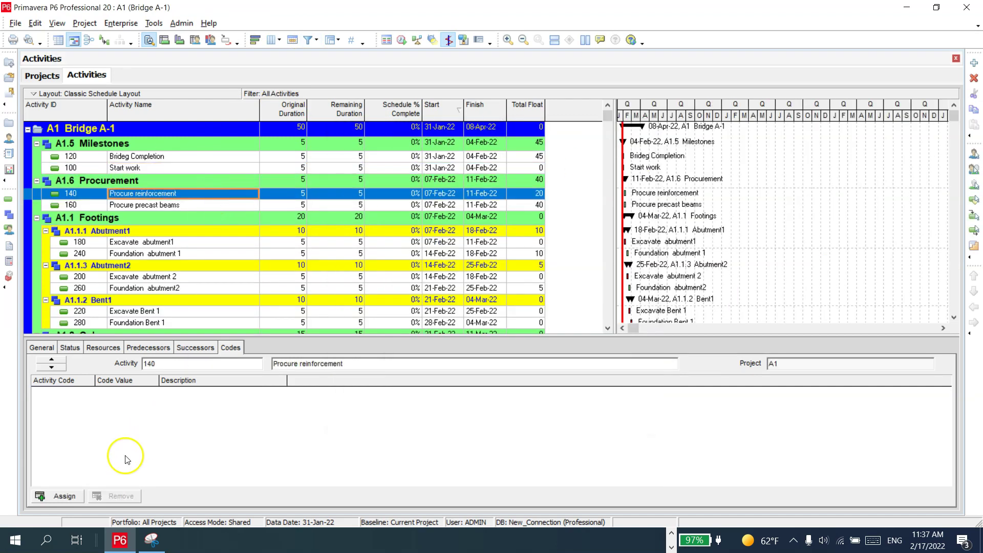
pyautogui.click(58, 496)
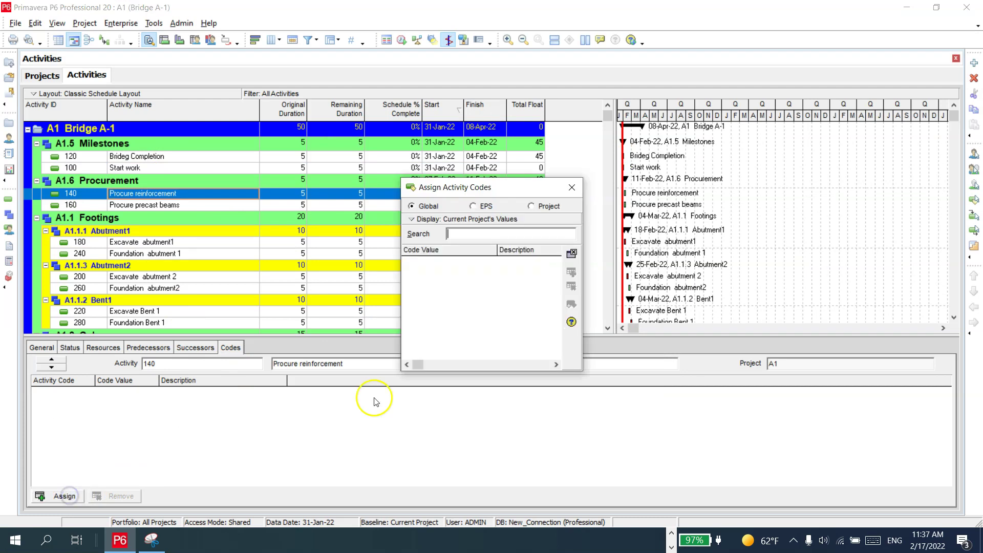
pyautogui.click(533, 206)
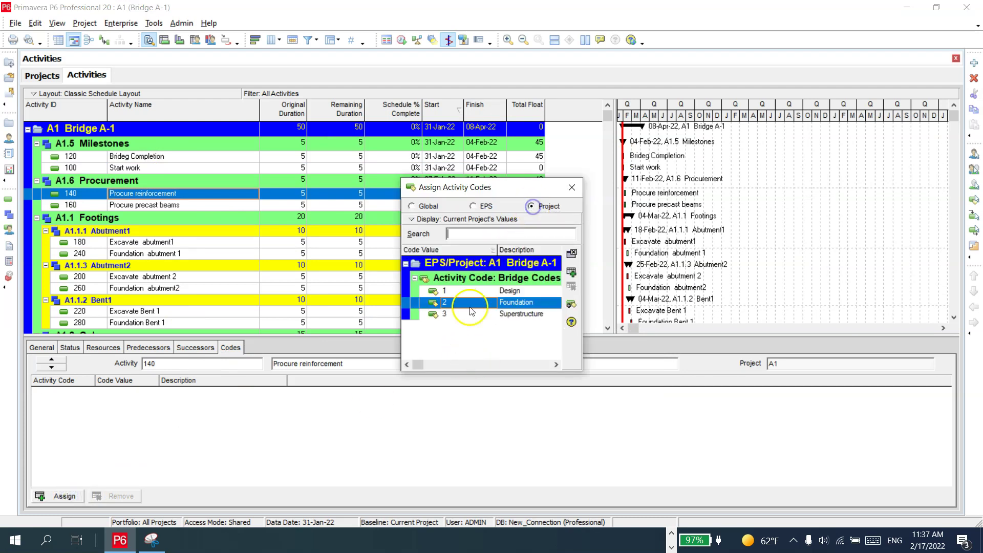
pyautogui.doubleClick(507, 291)
pyautogui.click(571, 253)
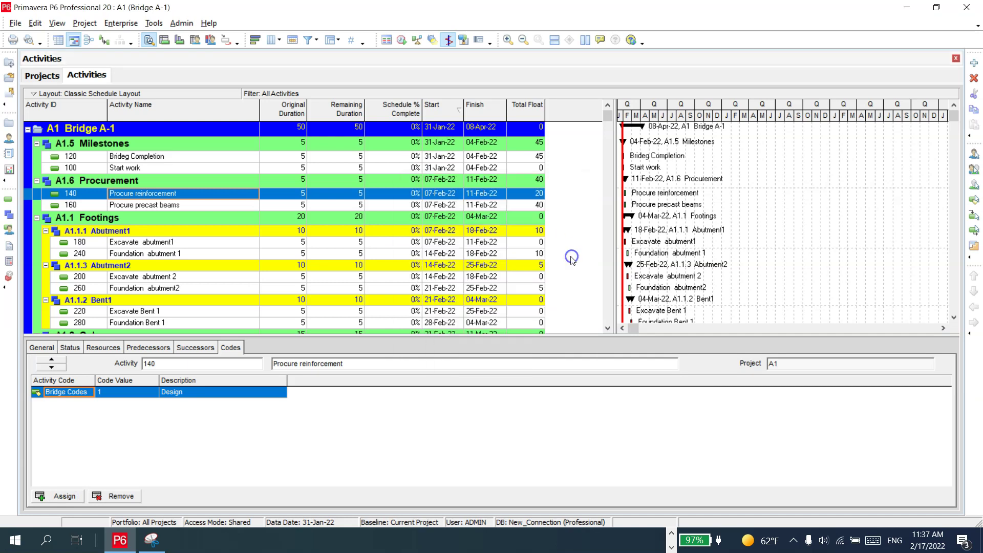
pyautogui.click(228, 207)
pyautogui.click(61, 496)
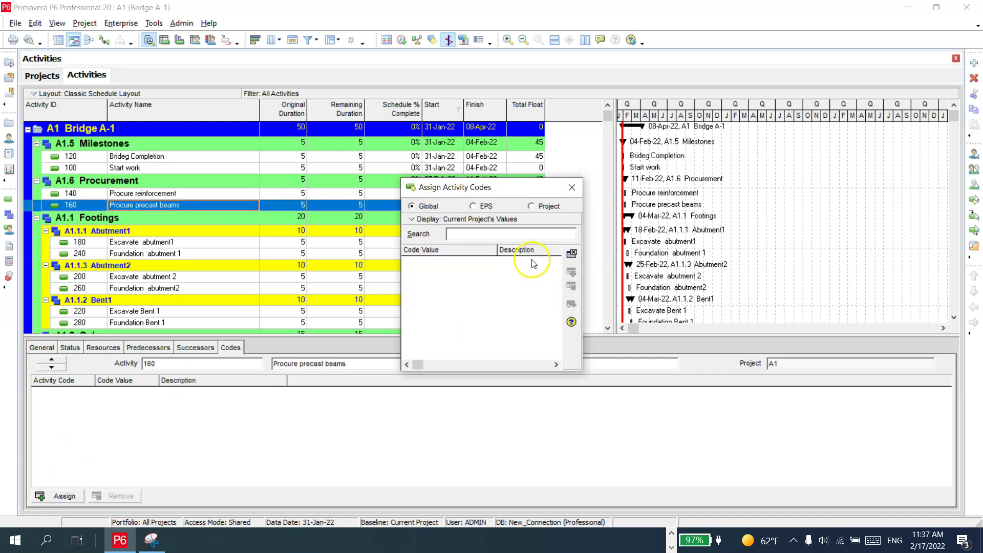
pyautogui.click(436, 168)
pyautogui.click(543, 207)
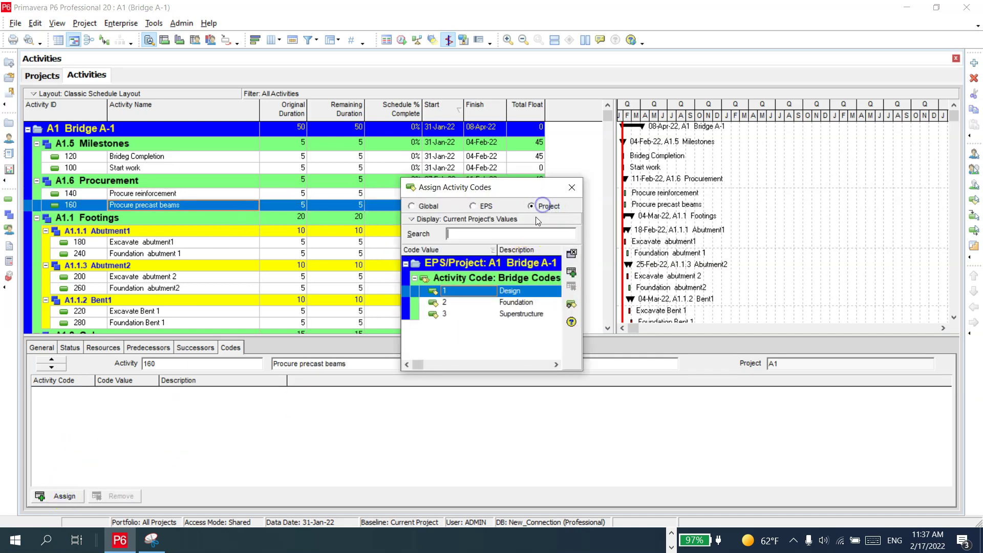
pyautogui.doubleClick(510, 291)
pyautogui.press('Escape')
# Step: Assign Bridge Codes value Foundation to activity 180 Excavate abutment1
pyautogui.click(194, 243)
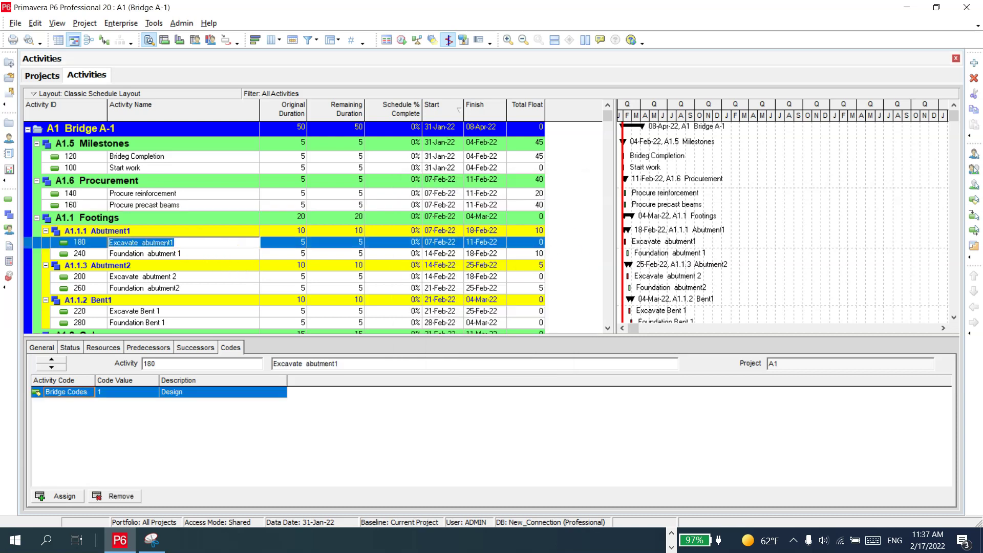
pyautogui.click(65, 495)
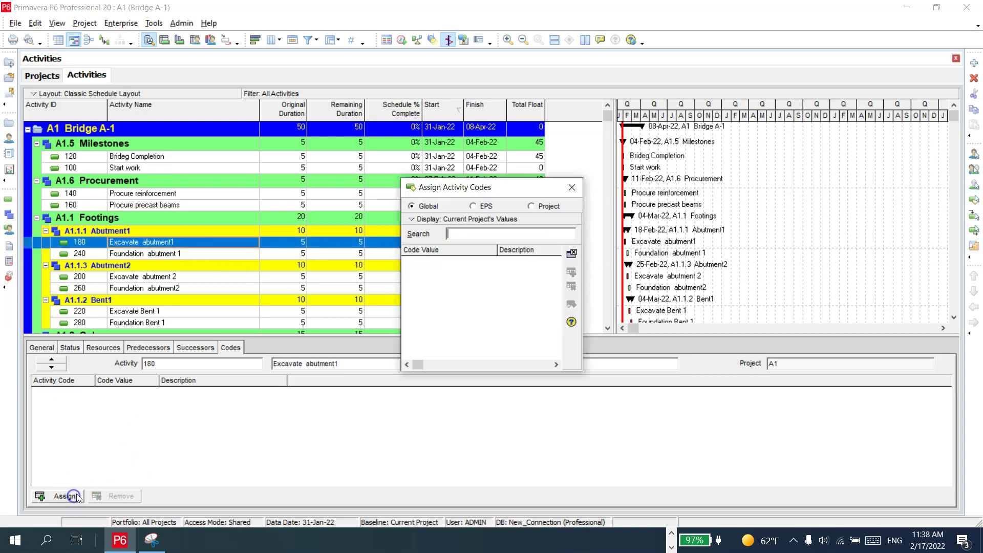
pyautogui.click(535, 207)
pyautogui.click(515, 302)
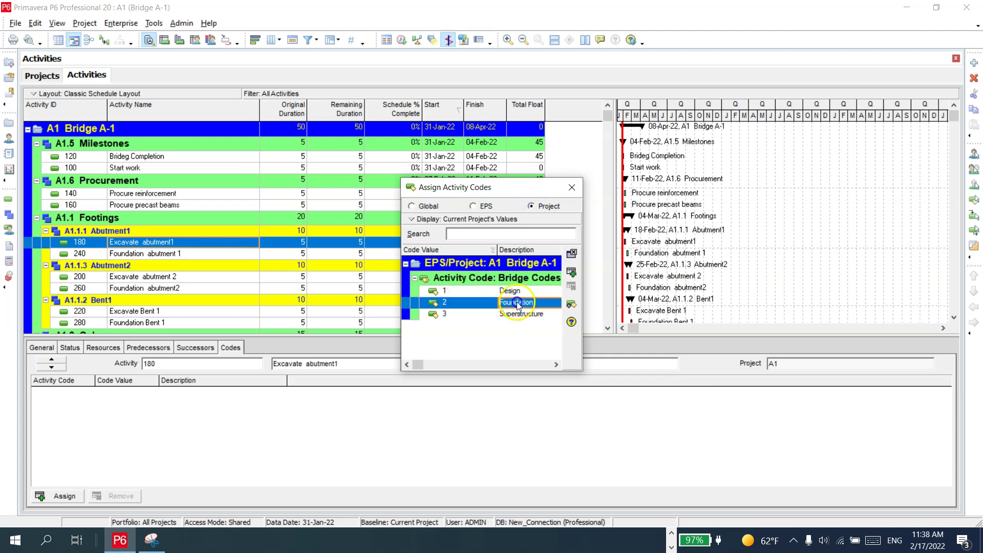
pyautogui.click(572, 252)
pyautogui.click(572, 187)
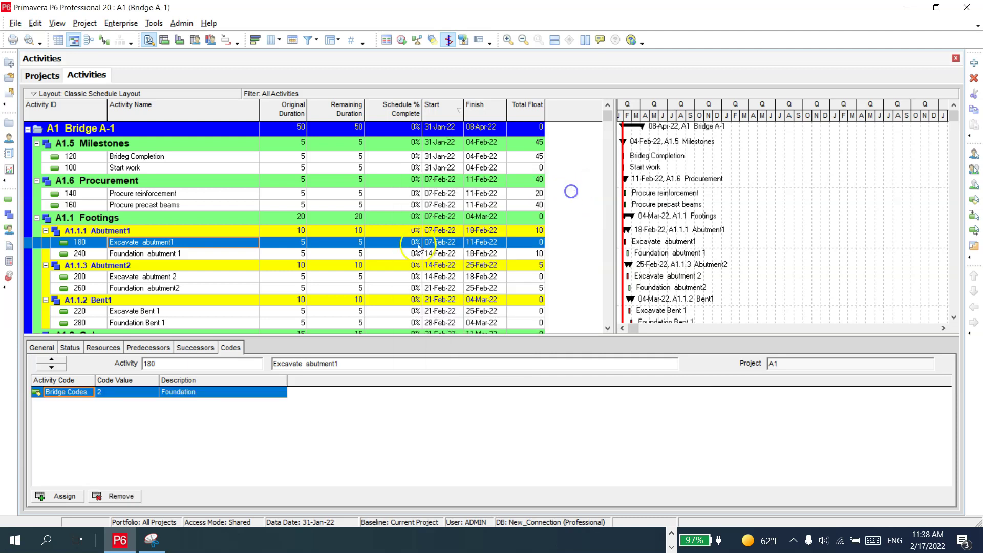
# Step: Expand A1.3 Superstructure and assign value Superstructure to activities 360 and 380
pyautogui.click(189, 254)
pyautogui.scroll(-3, 174, 311)
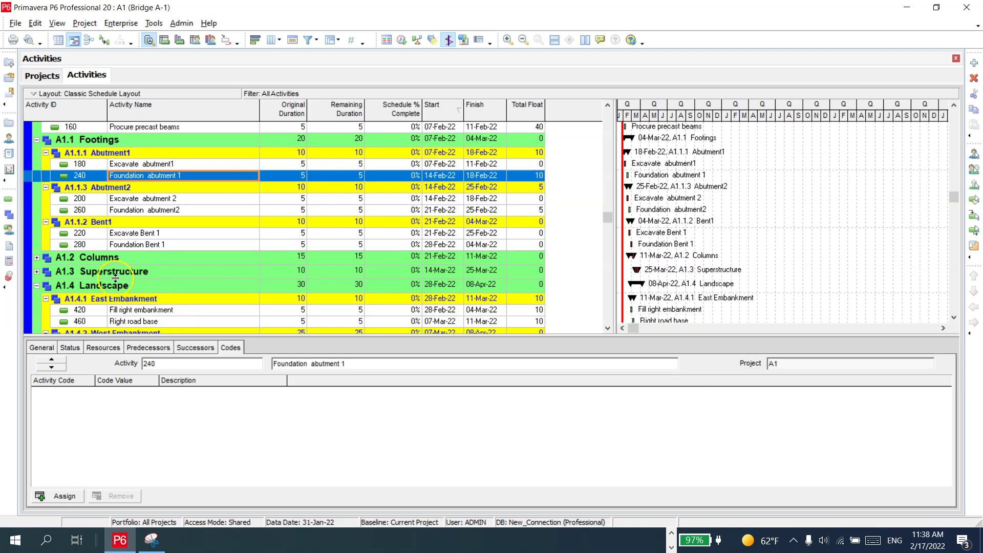
pyautogui.click(37, 272)
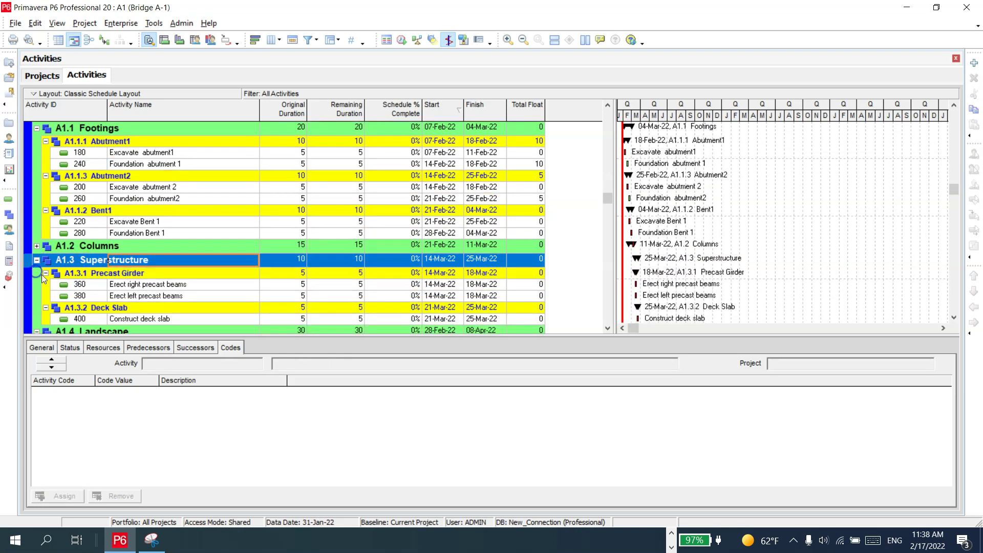
pyautogui.click(166, 285)
pyautogui.click(65, 495)
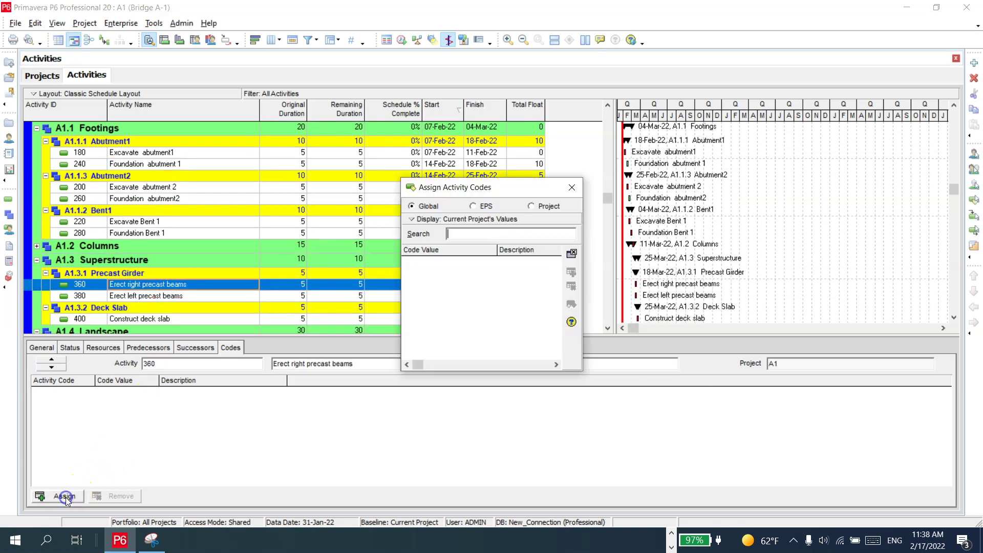
pyautogui.click(530, 206)
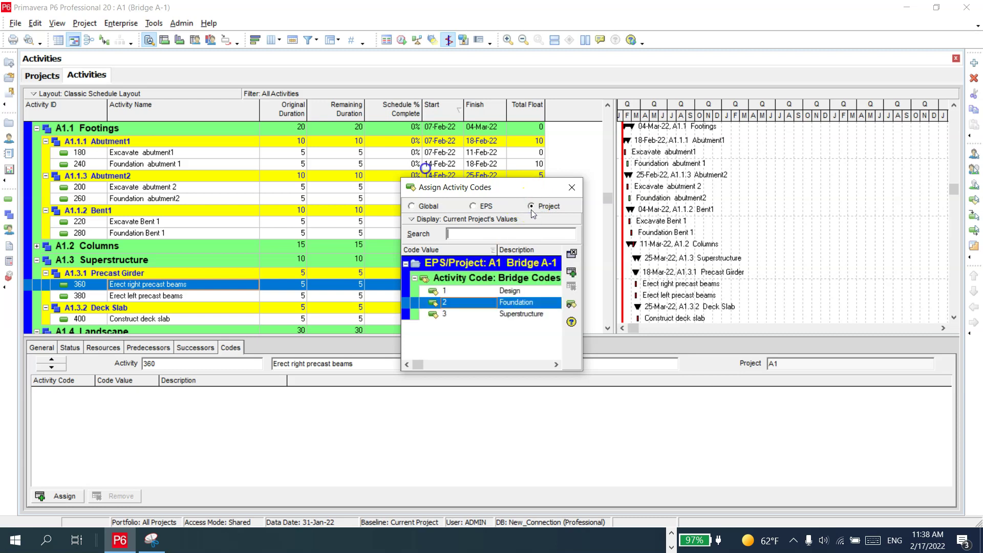
pyautogui.doubleClick(512, 314)
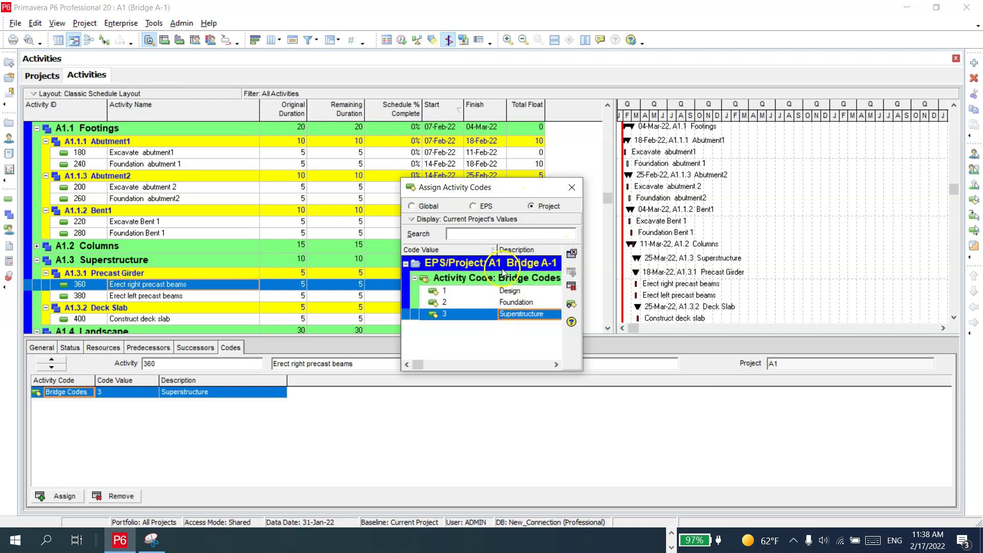
pyautogui.click(193, 297)
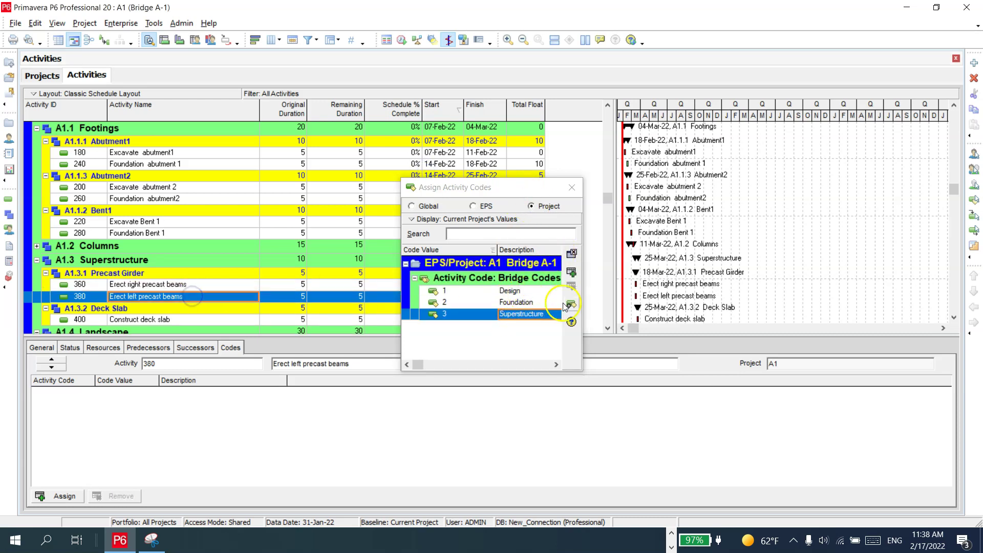
pyautogui.click(571, 272)
pyautogui.click(571, 253)
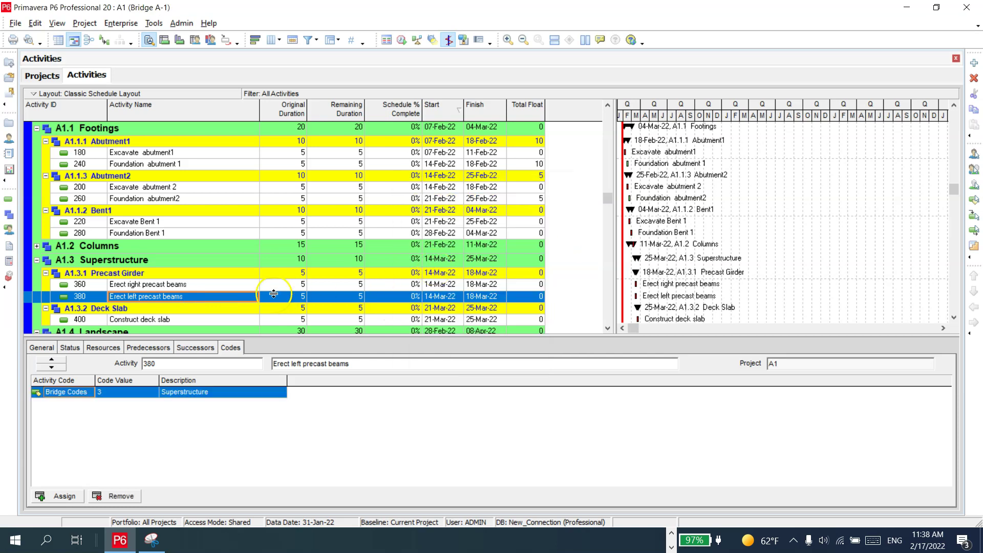
# Step: Assign Bridge Codes value 3 Superstructure to activity 400 Construct deck slab
pyautogui.click(237, 321)
pyautogui.click(64, 496)
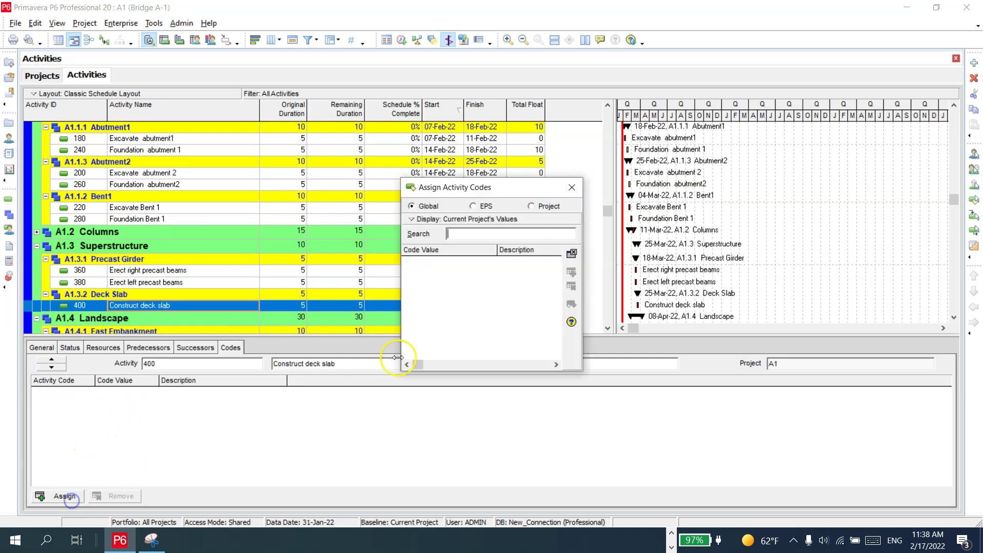
pyautogui.click(536, 207)
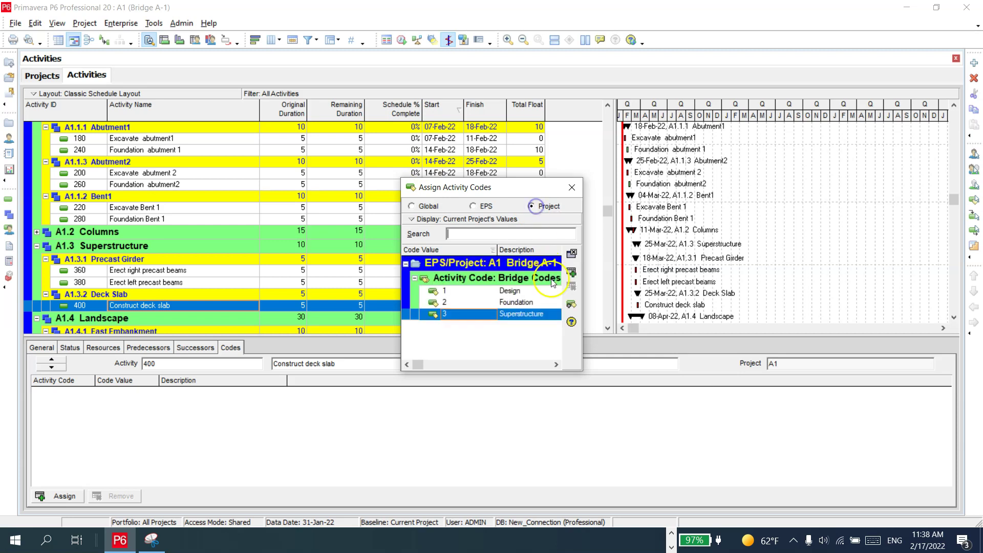
pyautogui.doubleClick(538, 314)
pyautogui.click(571, 255)
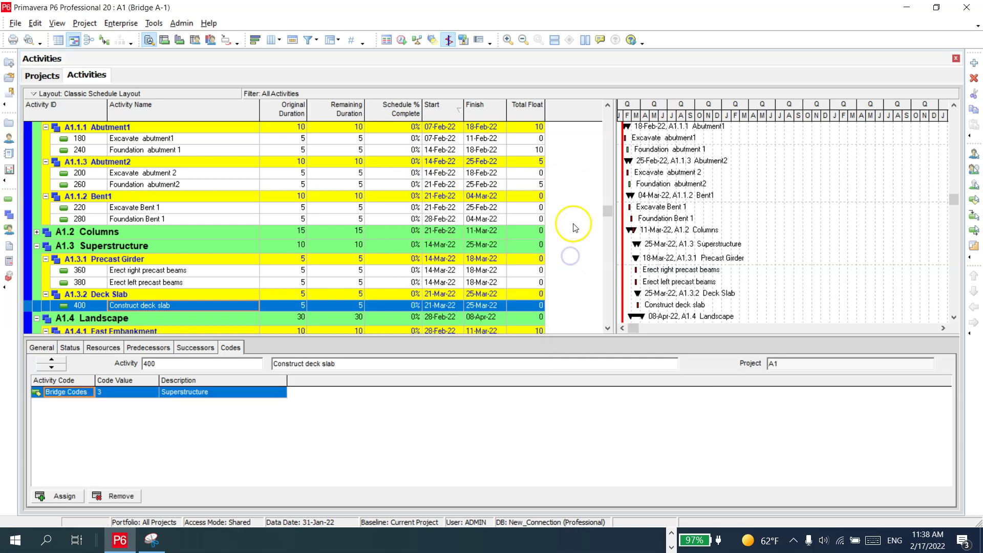
# Step: Enlarge the activity table and change Group By from WBS to Bridge Codes
pyautogui.moveTo(610, 209); pyautogui.dragTo(608, 112)
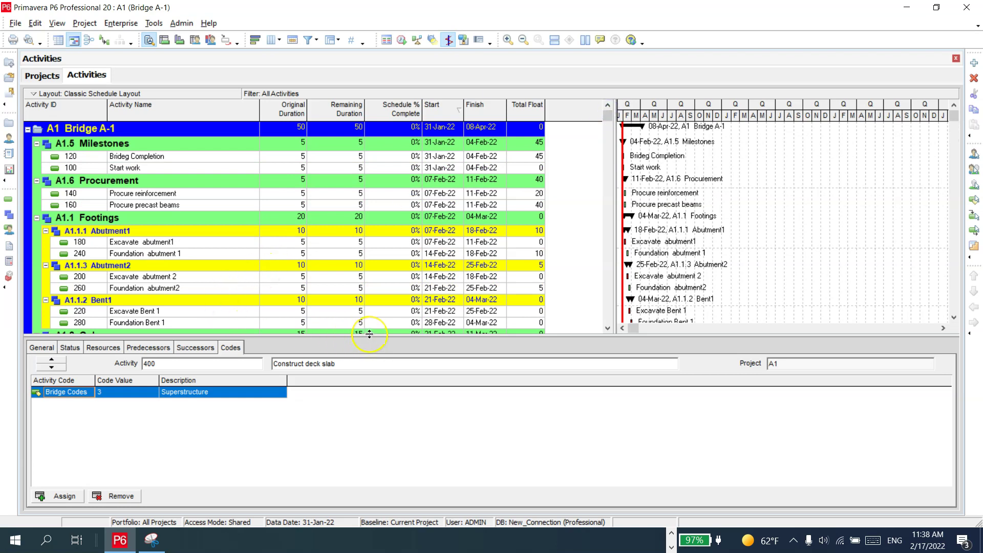
pyautogui.moveTo(369, 334); pyautogui.dragTo(363, 368)
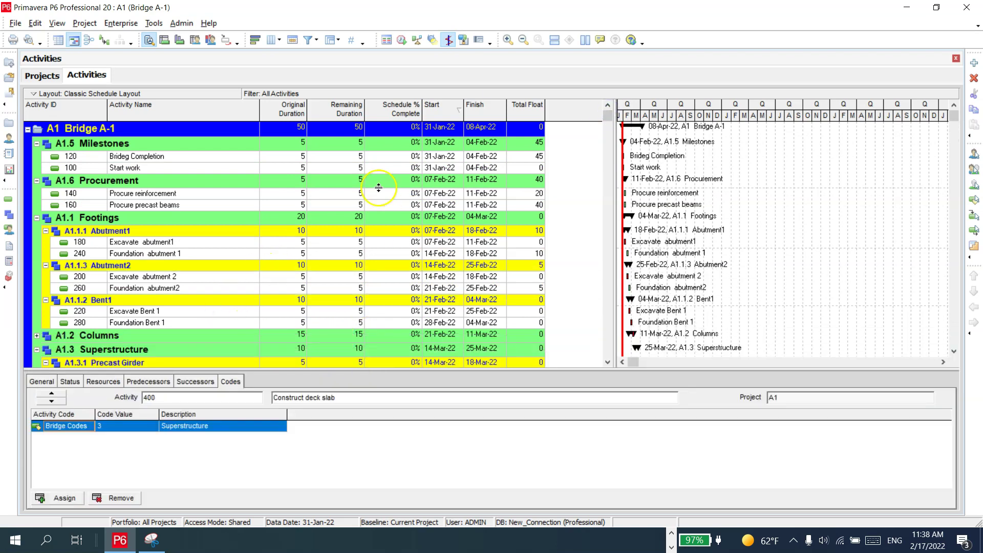
pyautogui.click(332, 41)
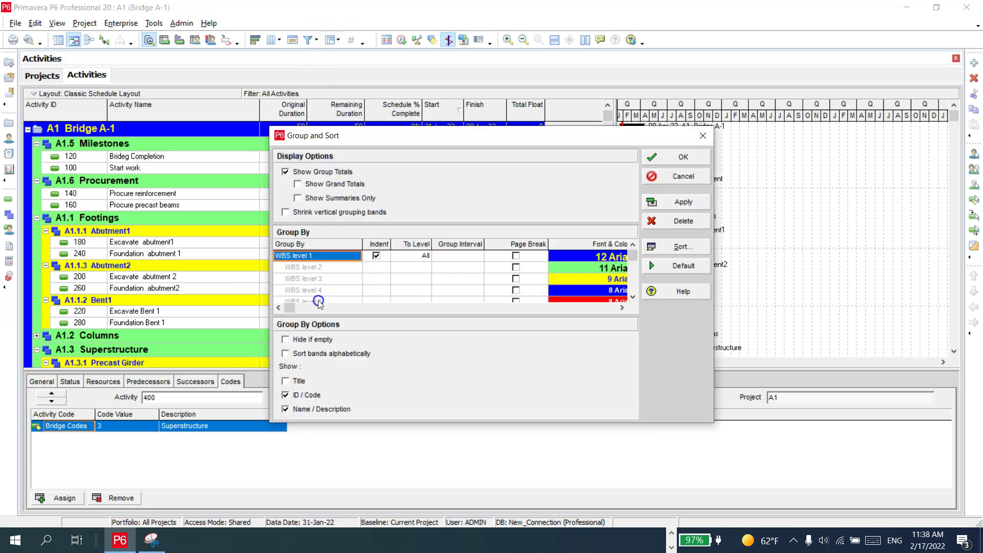
pyautogui.click(341, 256)
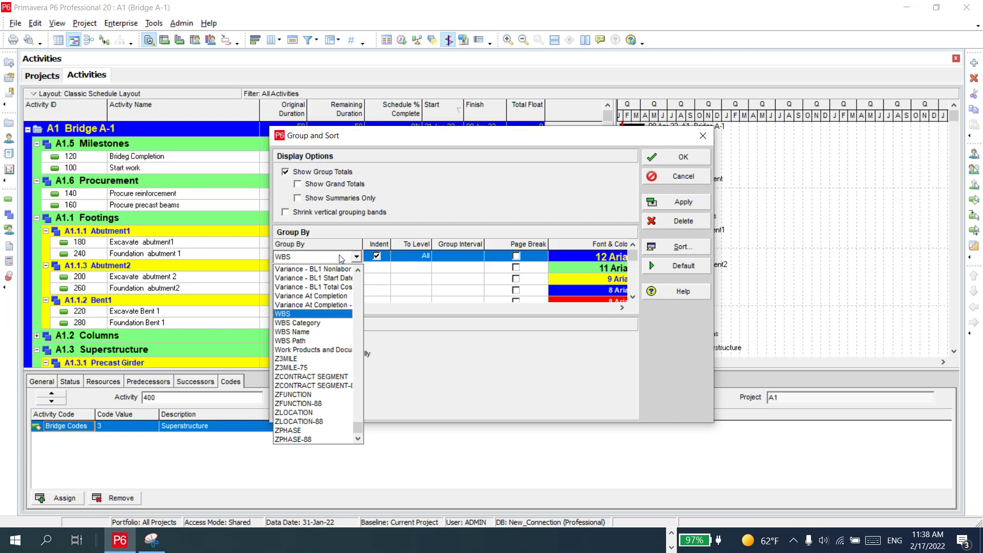
pyautogui.press('b')
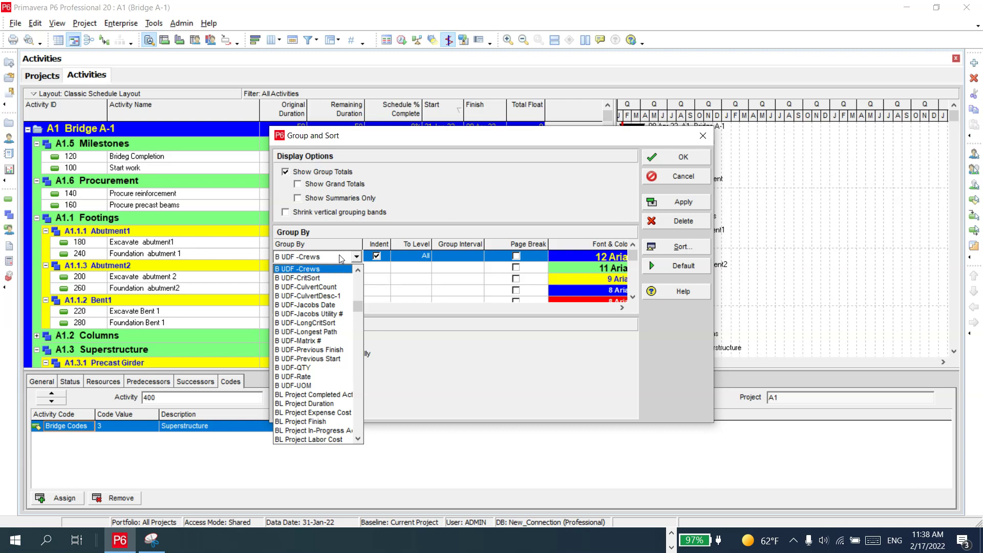
pyautogui.press('r')
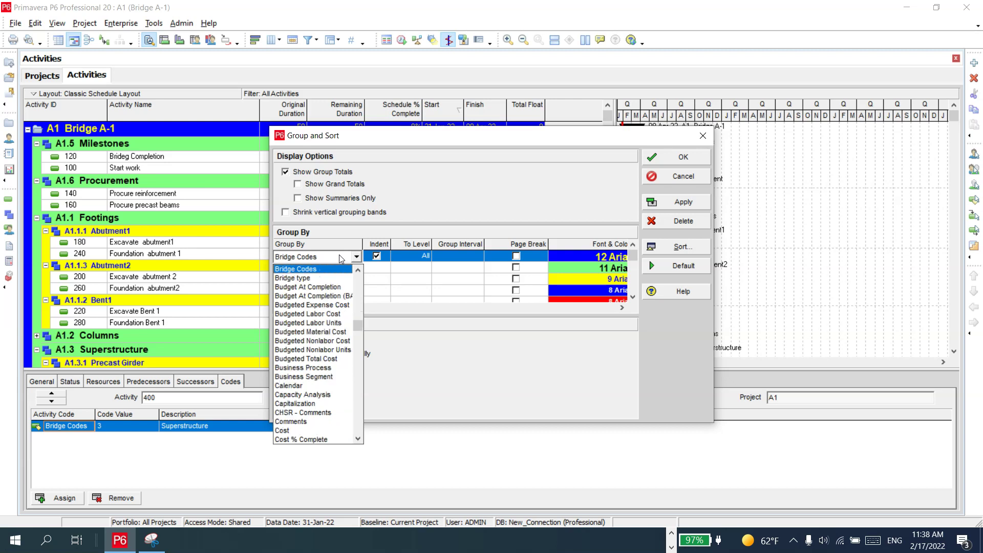
pyautogui.click(306, 272)
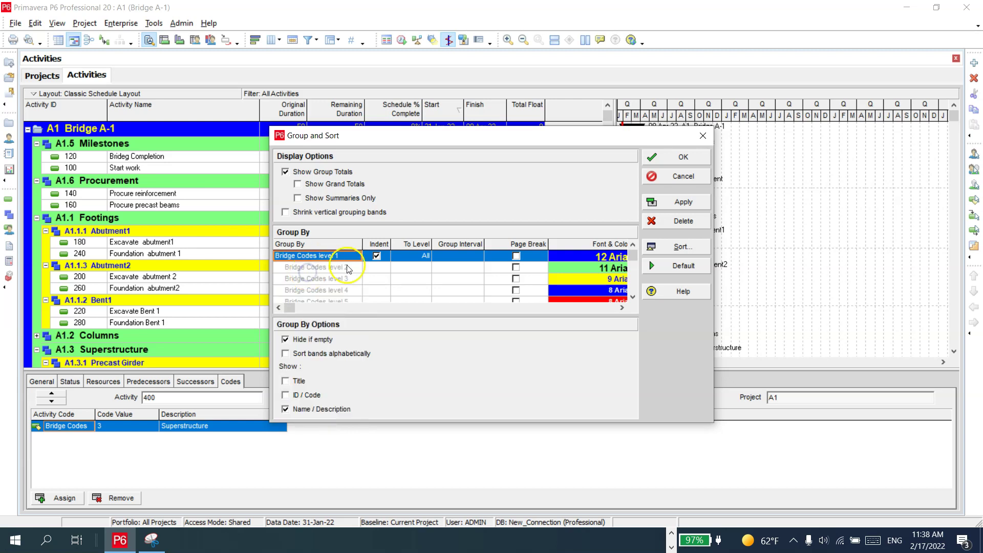
pyautogui.click(682, 207)
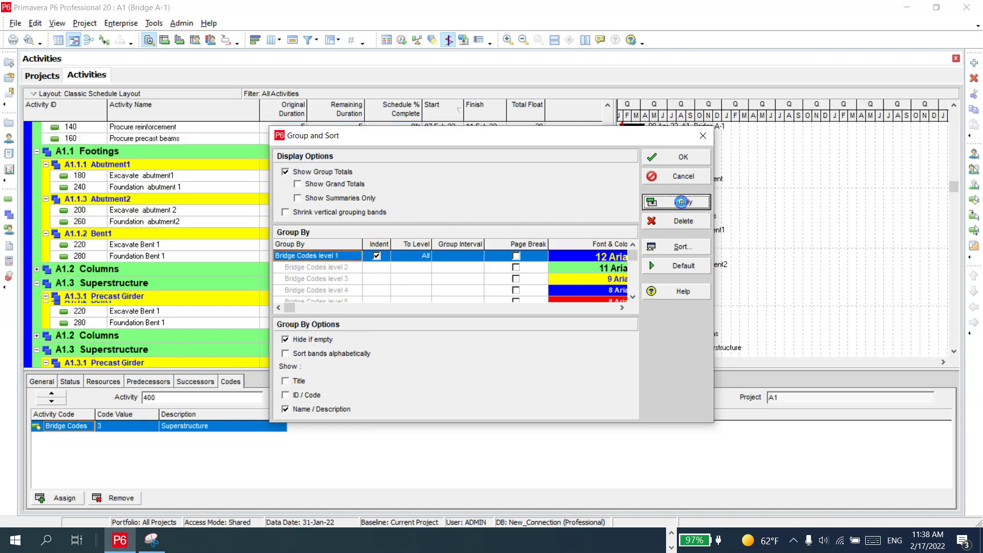
pyautogui.click(681, 156)
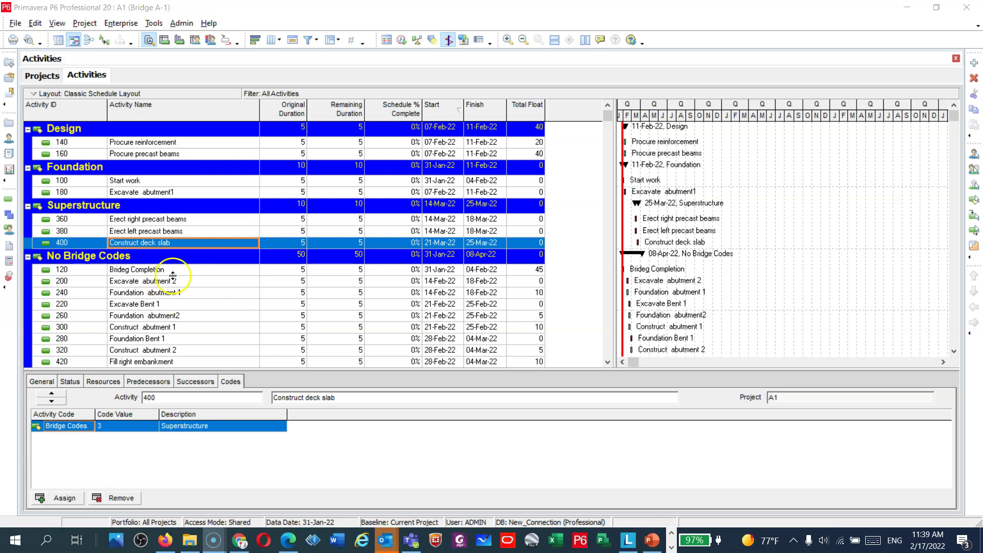
pyautogui.click(163, 143)
pyautogui.click(165, 155)
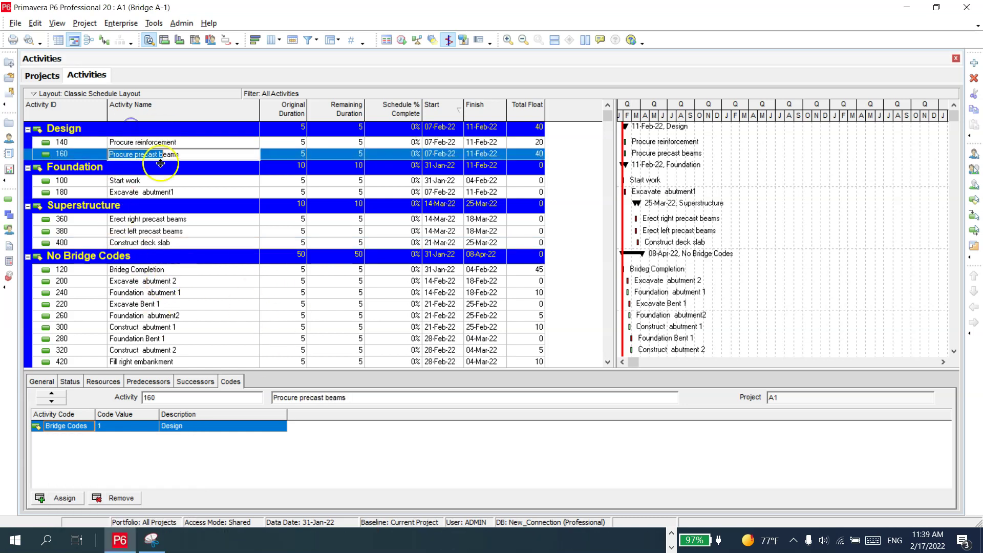
pyautogui.click(156, 180)
pyautogui.click(151, 192)
pyautogui.click(146, 220)
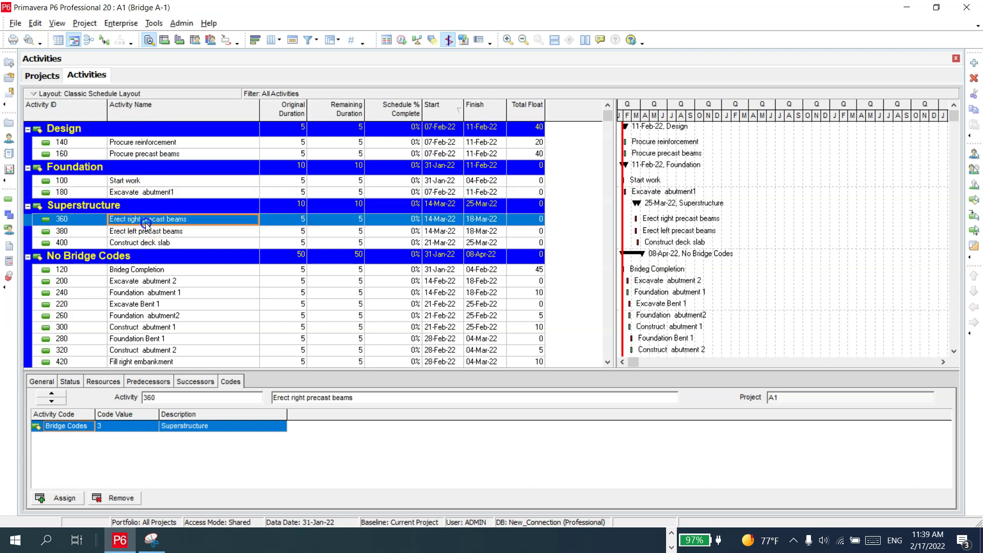
pyautogui.click(147, 231)
pyautogui.click(149, 243)
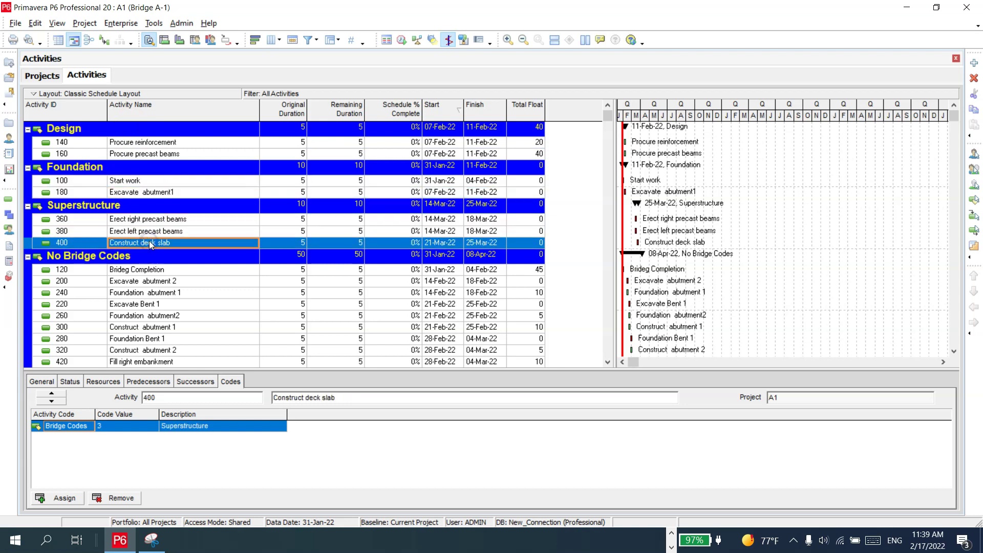
pyautogui.click(172, 144)
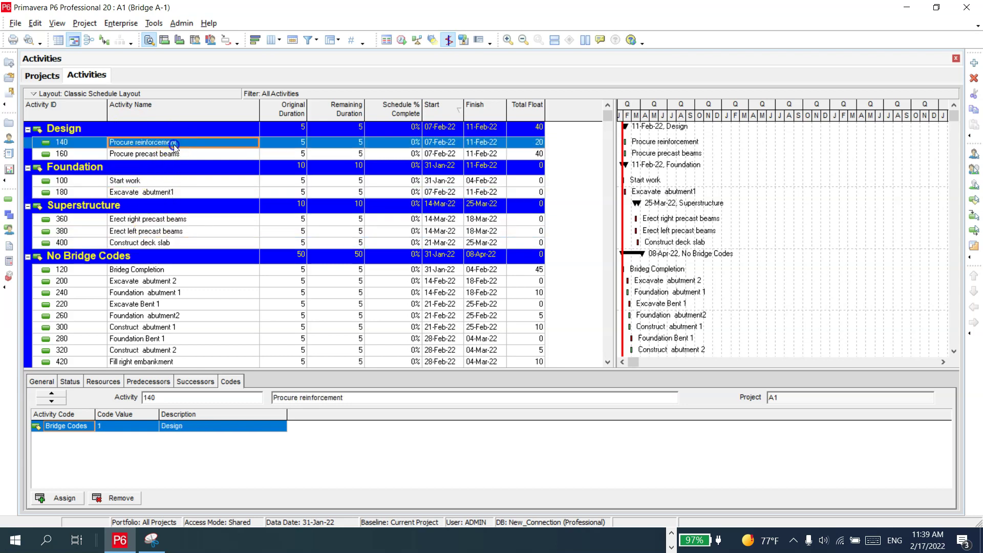
pyautogui.click(178, 155)
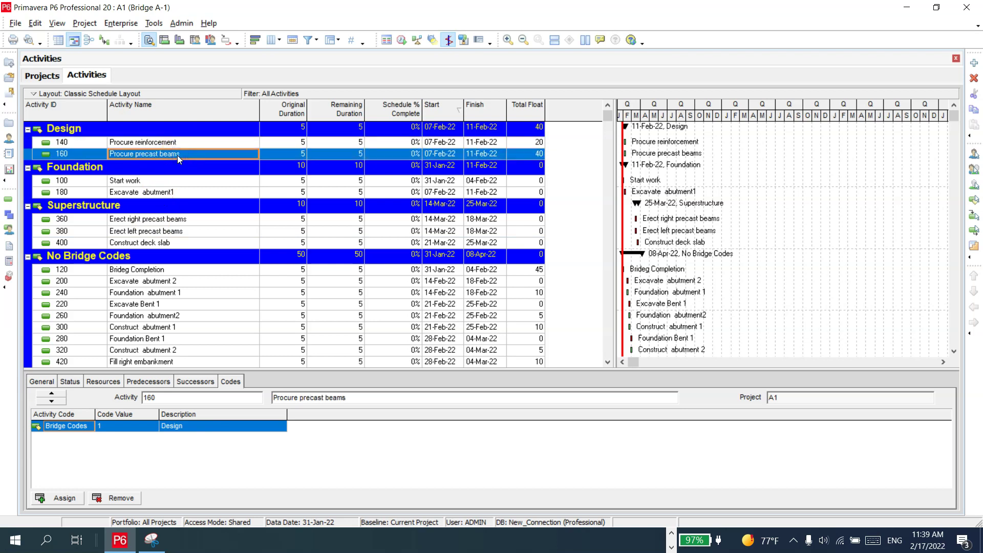
pyautogui.click(167, 270)
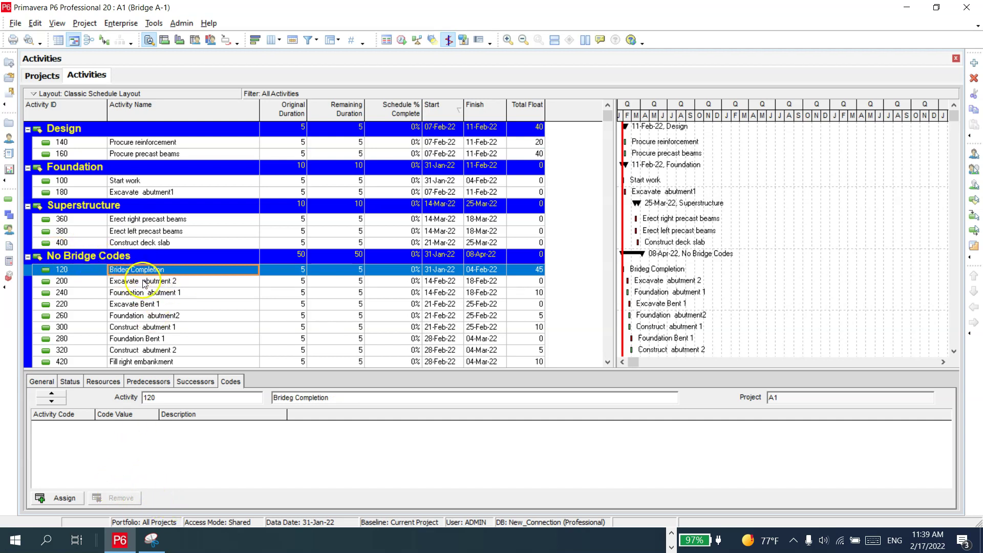
# Step: Assign project code value 3 Superstructure to activity 120 Brideg Completion
pyautogui.click(51, 495)
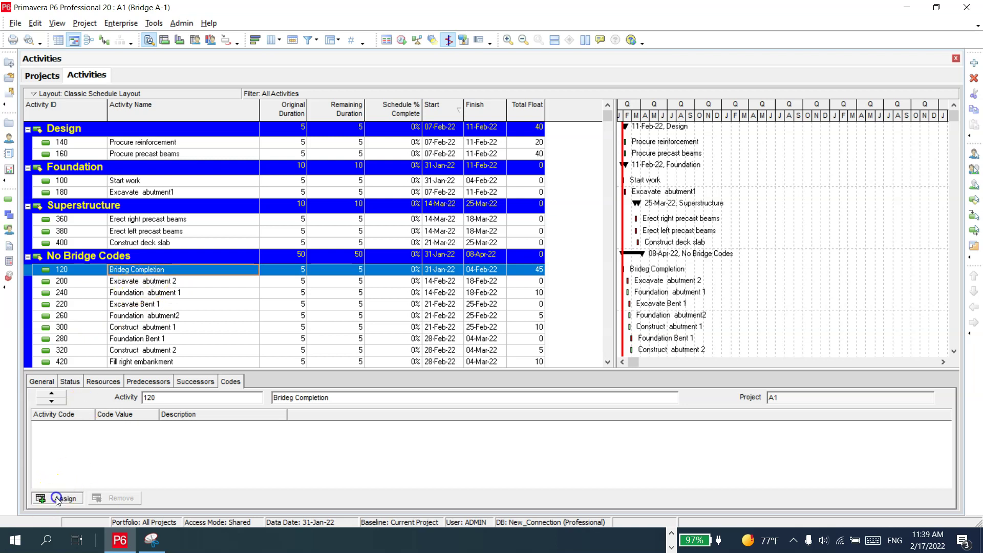
pyautogui.click(537, 207)
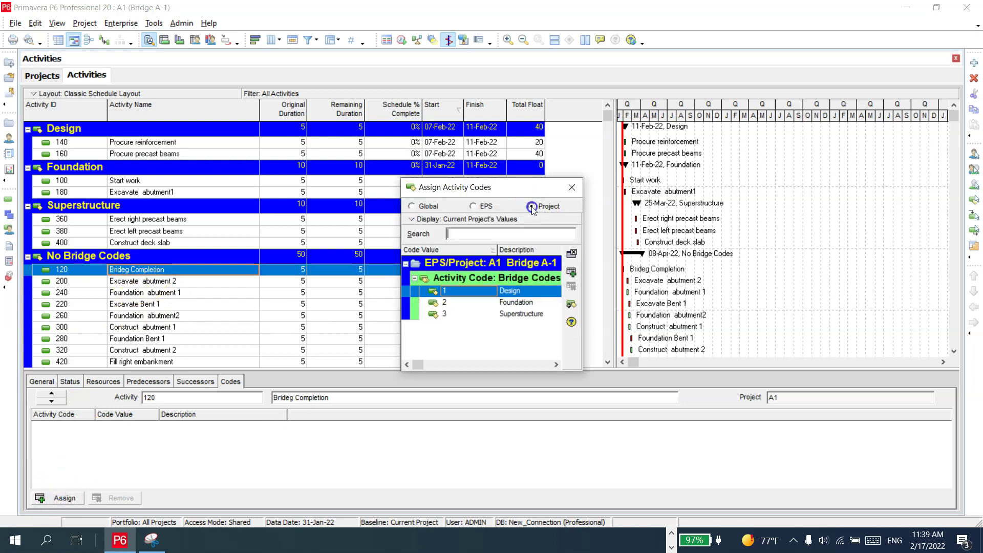
pyautogui.click(515, 314)
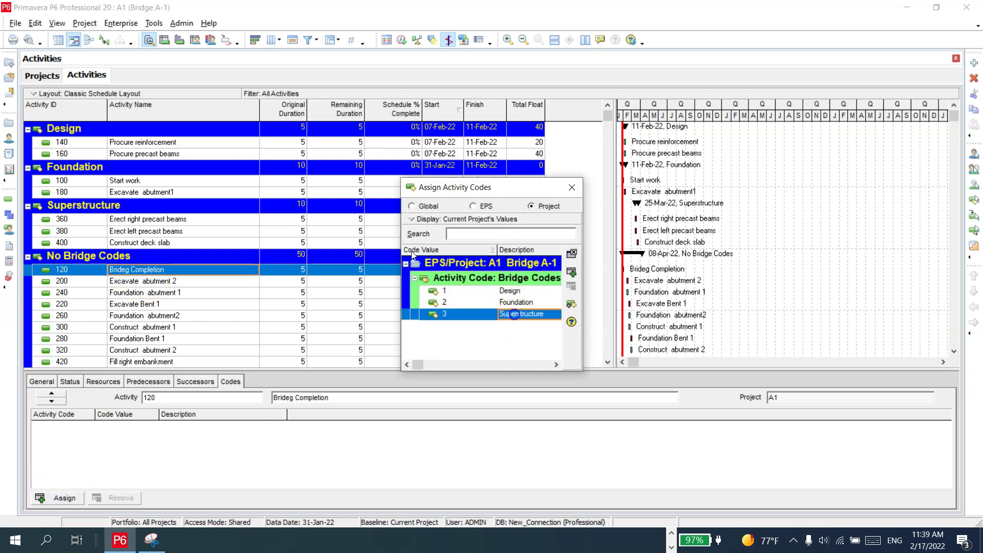
pyautogui.click(571, 272)
pyautogui.click(572, 253)
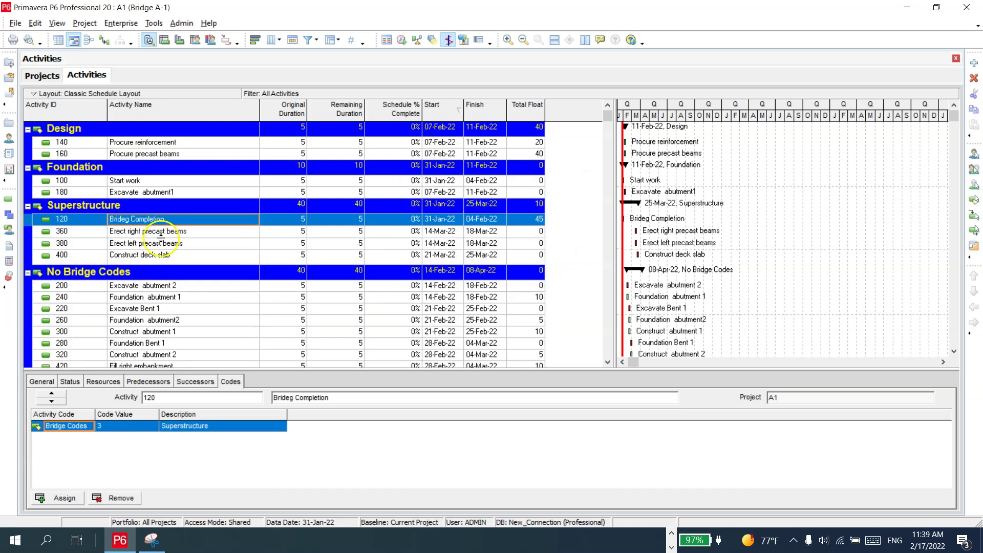
pyautogui.scroll(-3, 180, 271)
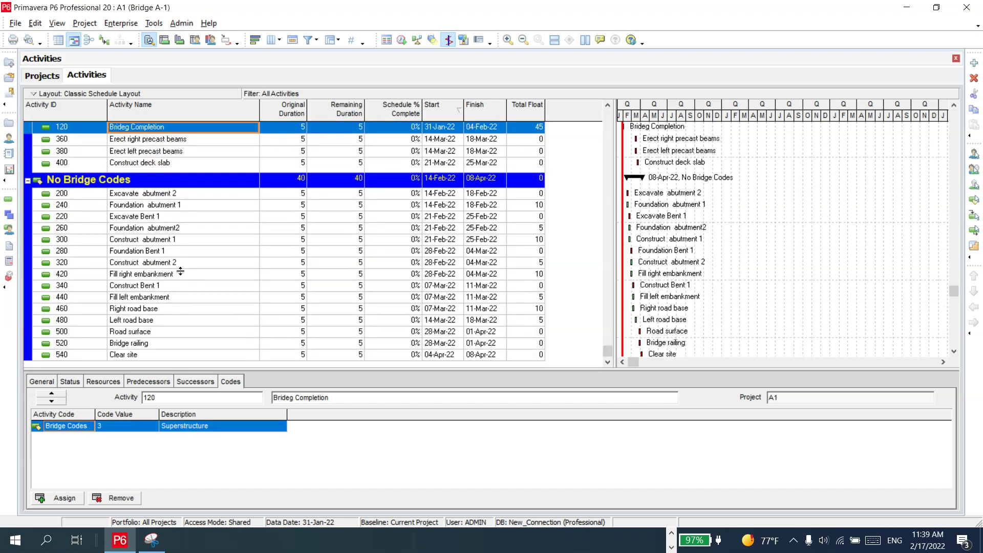
pyautogui.scroll(3, 180, 272)
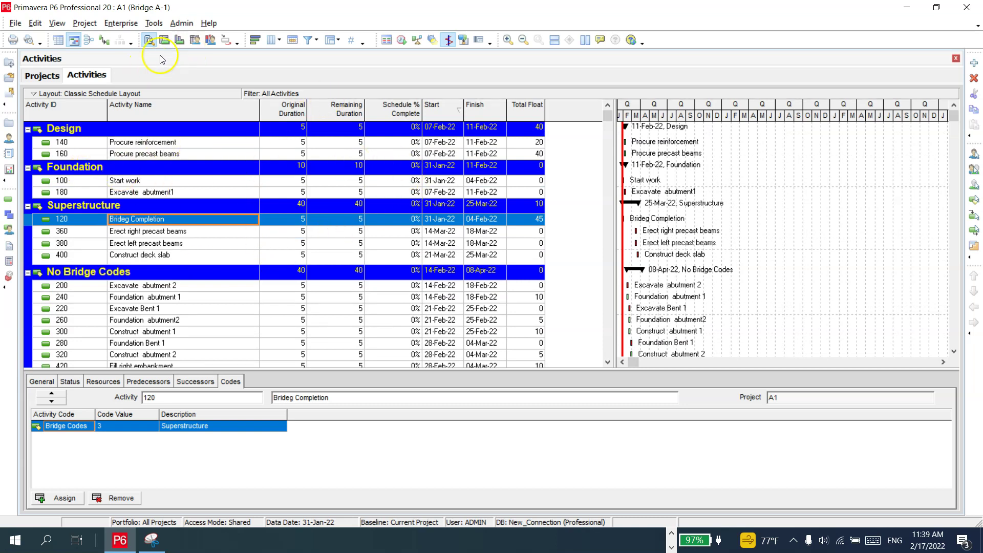
# Step: Check the assigned codes on activities 120, 360, 380 and 400
pyautogui.click(121, 23)
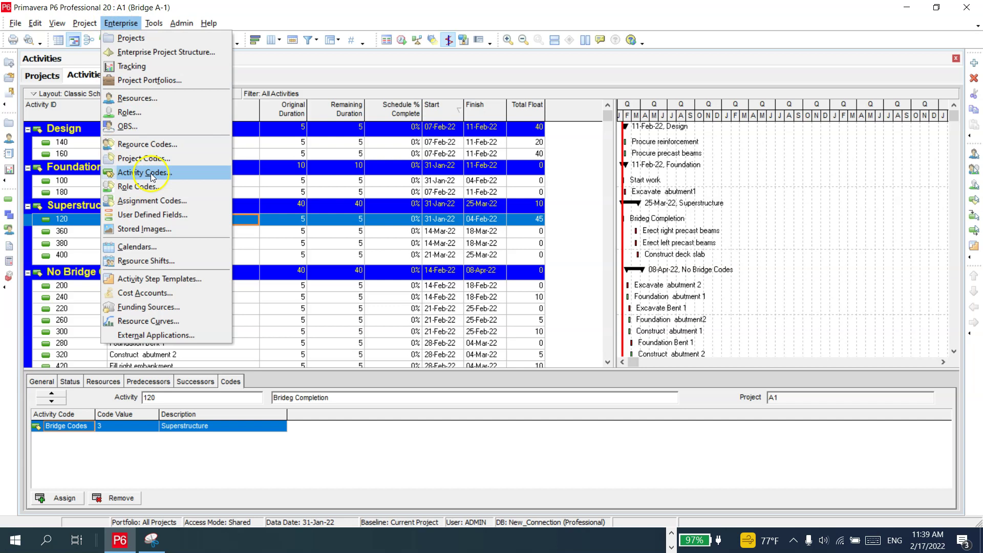
pyautogui.click(319, 203)
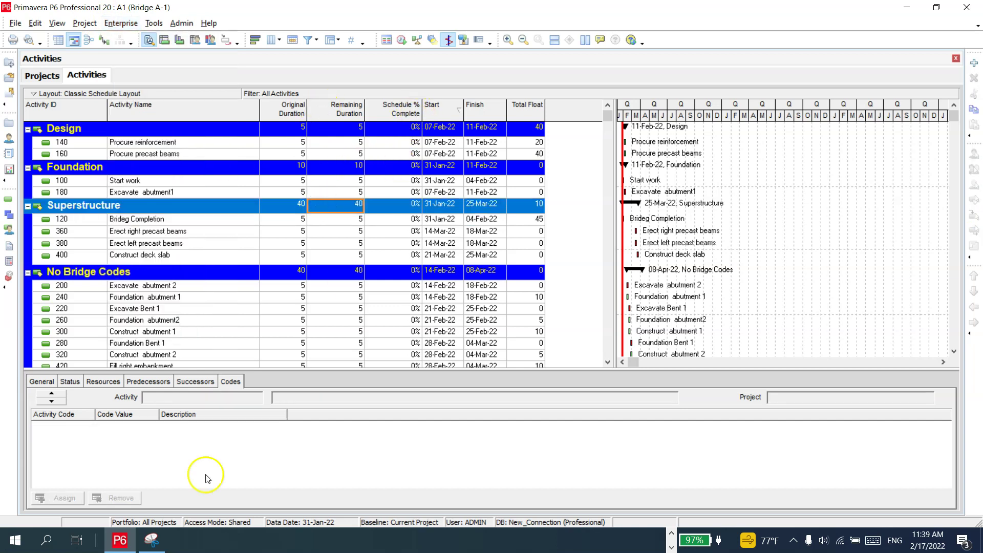
pyautogui.click(196, 219)
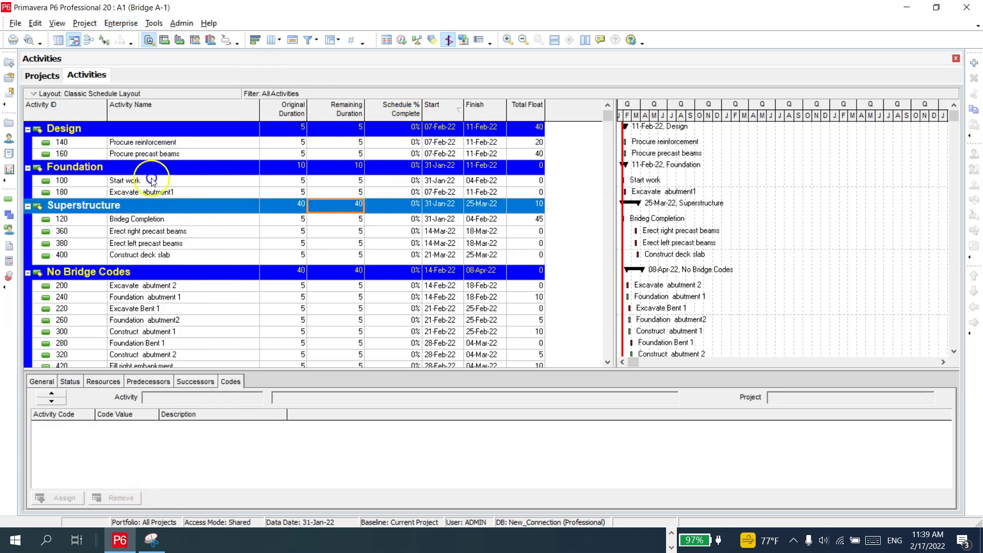
pyautogui.click(177, 231)
pyautogui.click(177, 244)
pyautogui.click(170, 256)
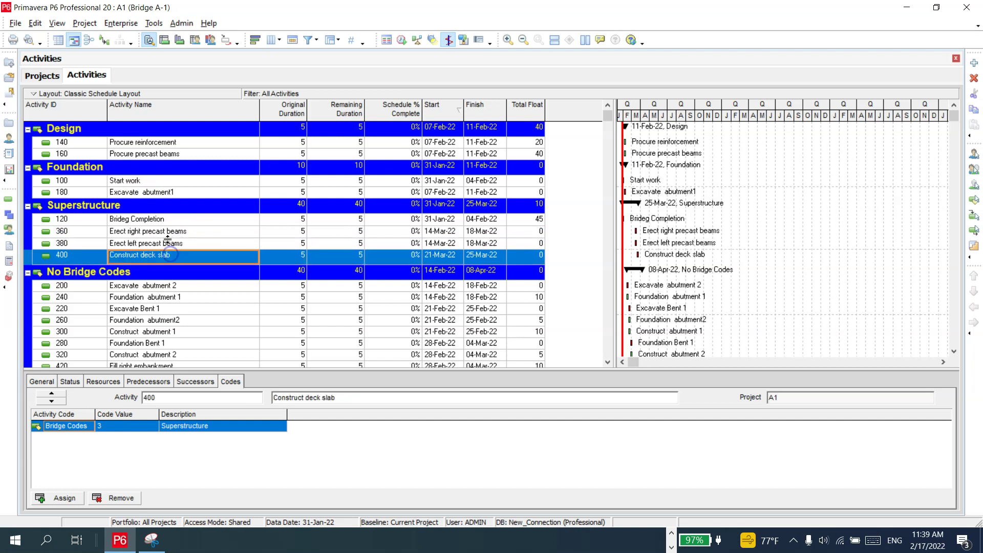
pyautogui.click(169, 220)
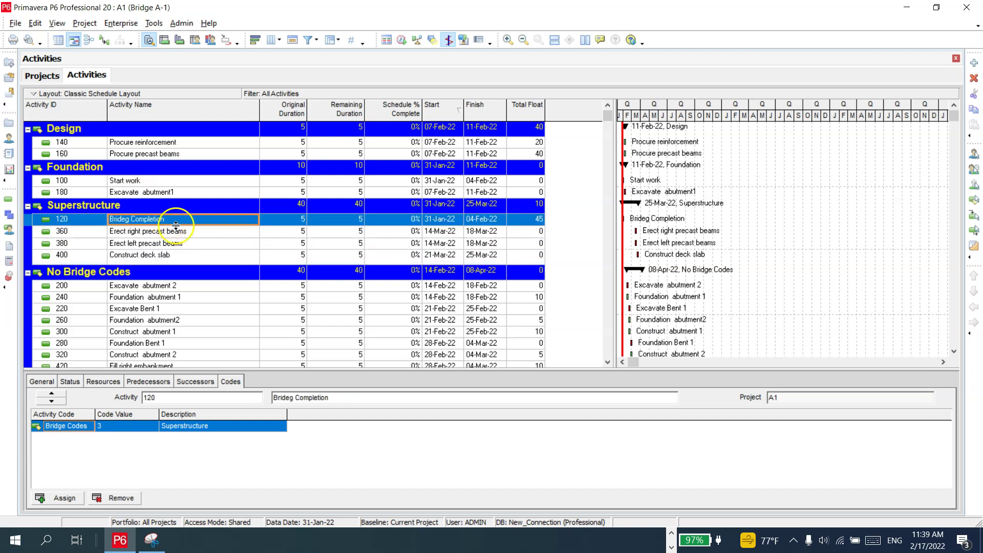